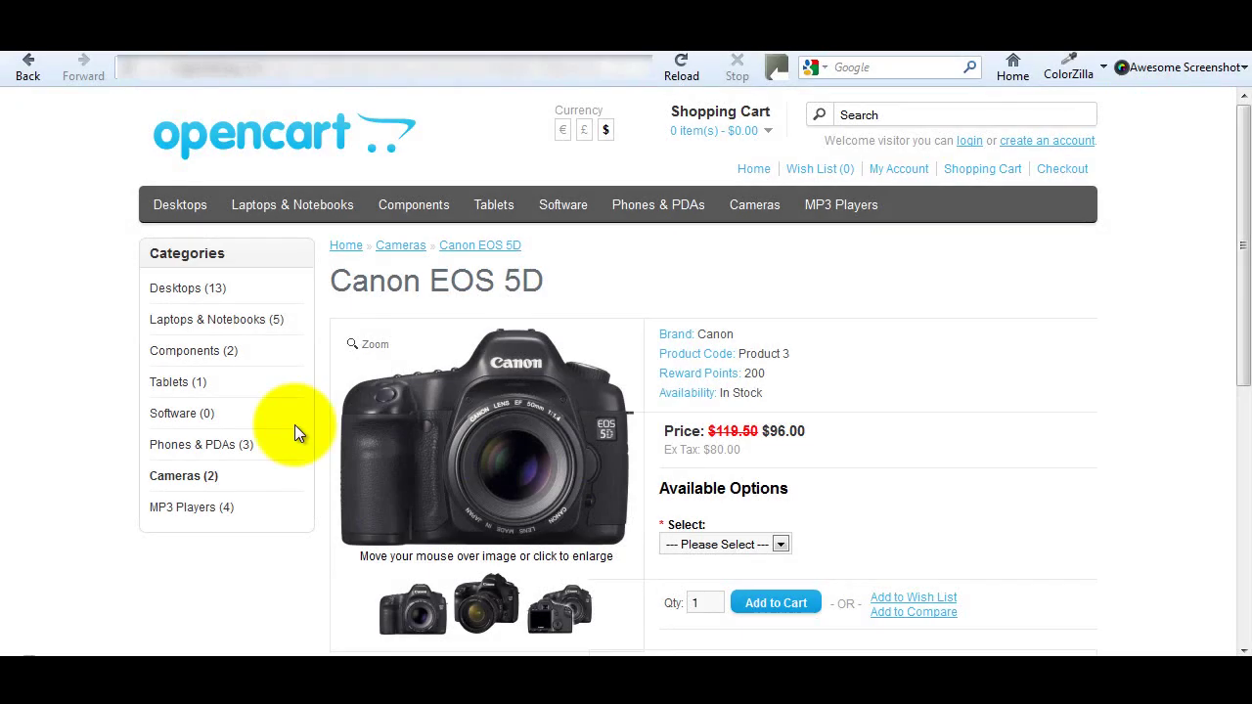
Preview the camera image enlargement on the current store page
{"action": "mouse_move", "coordinate": [430, 480]}
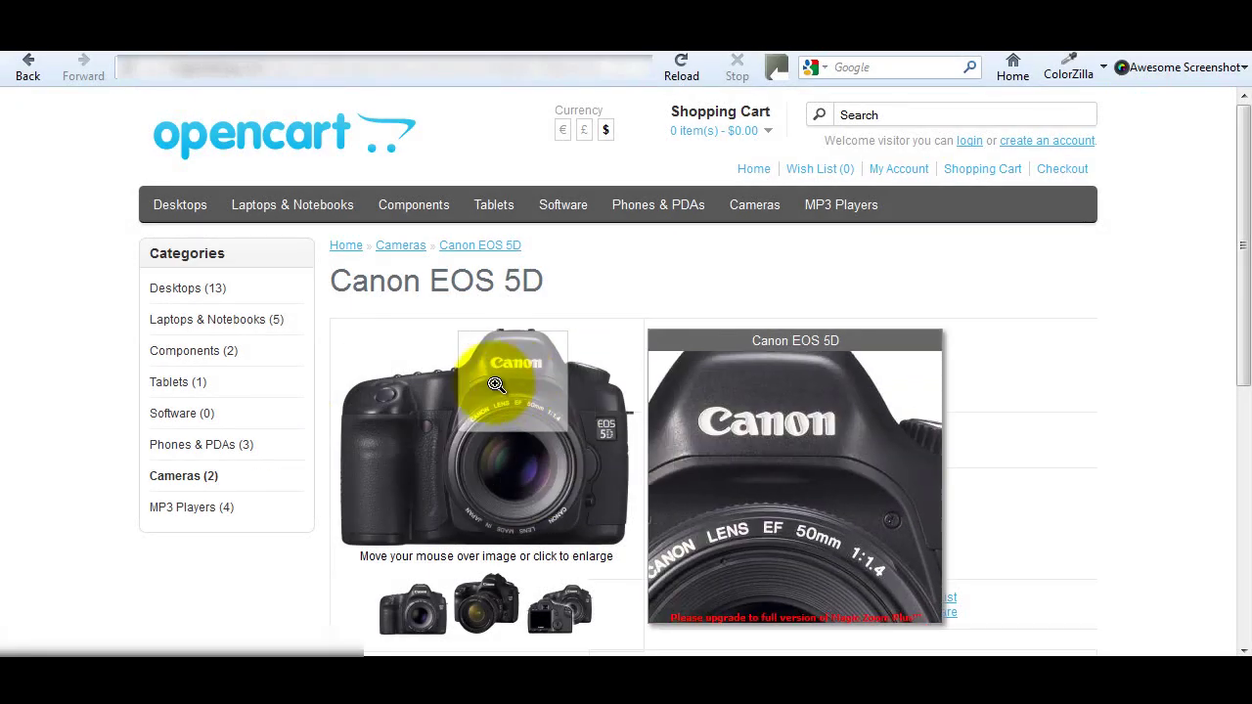
{"action": "left_click", "coordinate": [499, 454]}
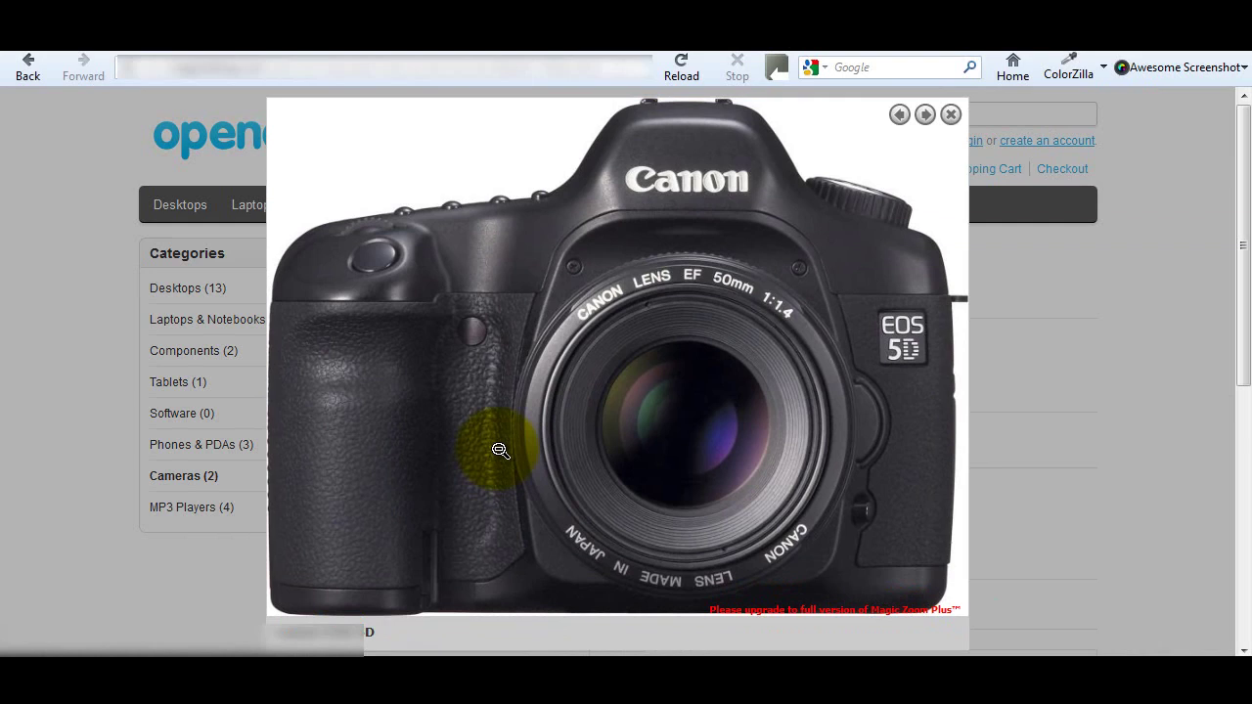
{"action": "left_click", "coordinate": [499, 449]}
{"action": "left_click", "coordinate": [499, 449]}
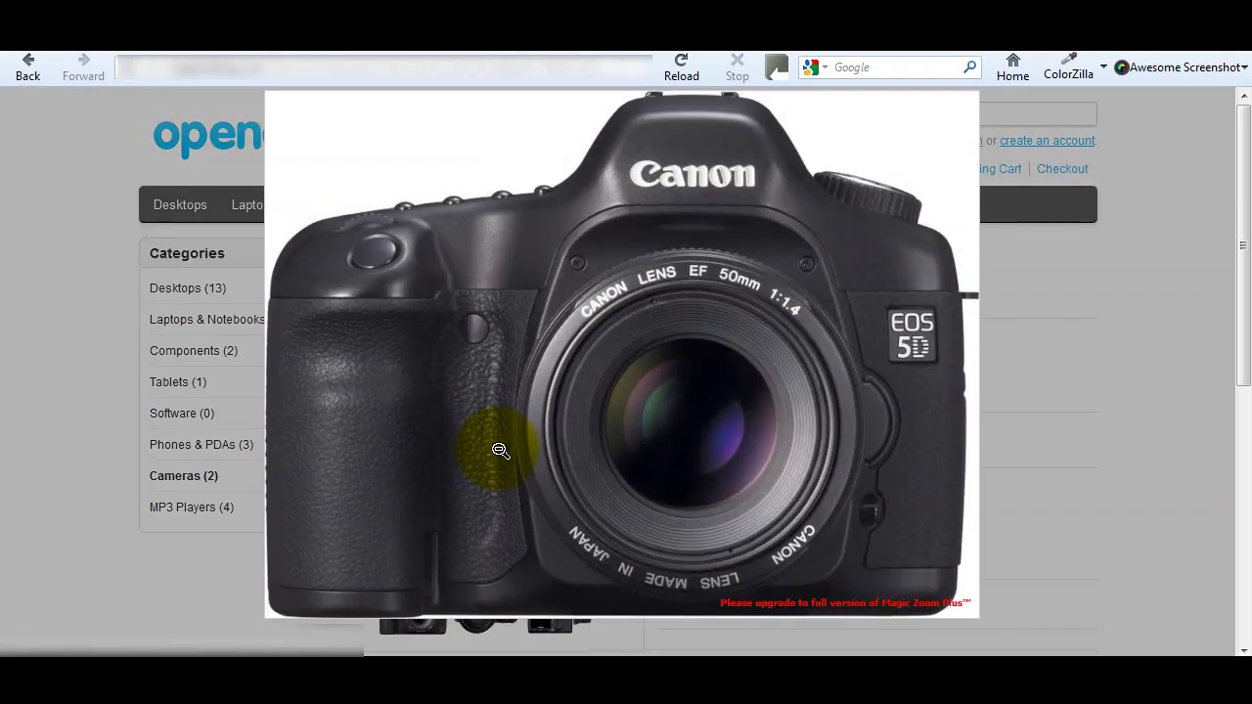
{"action": "left_click", "coordinate": [499, 449]}
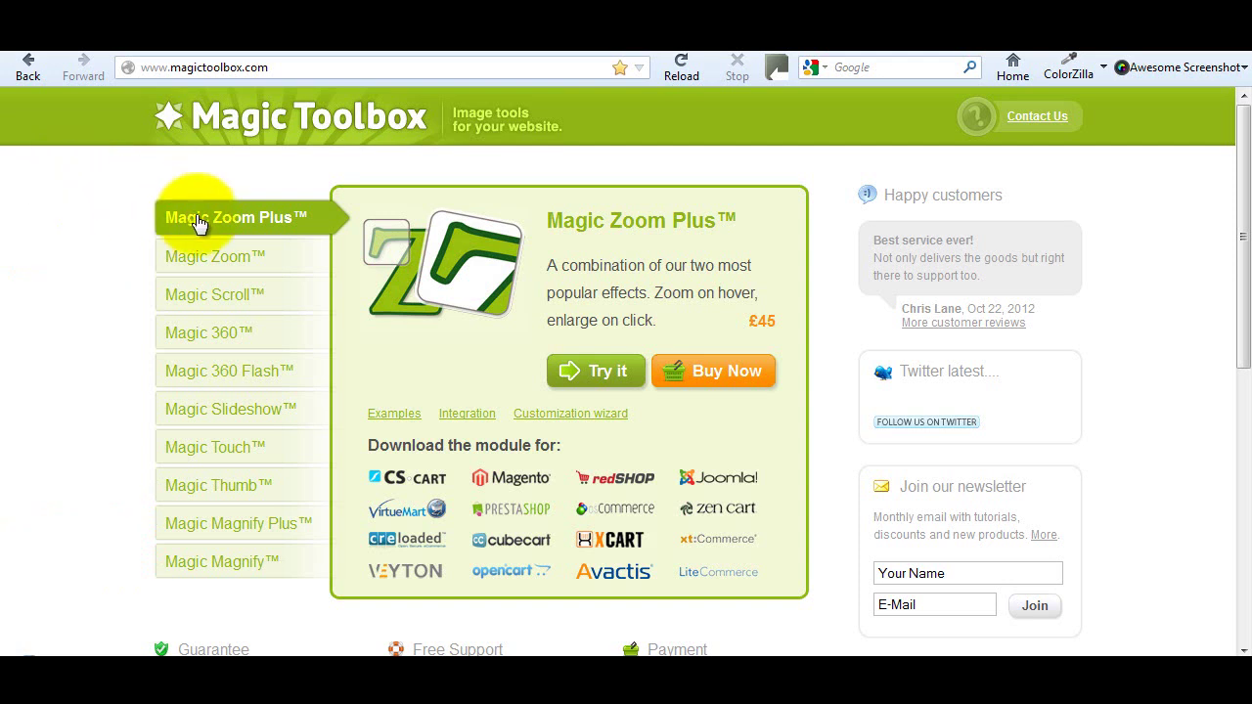
Open the Magic Zoom Plus product page and try its shoe image enlargement
{"action": "left_click", "coordinate": [232, 223]}
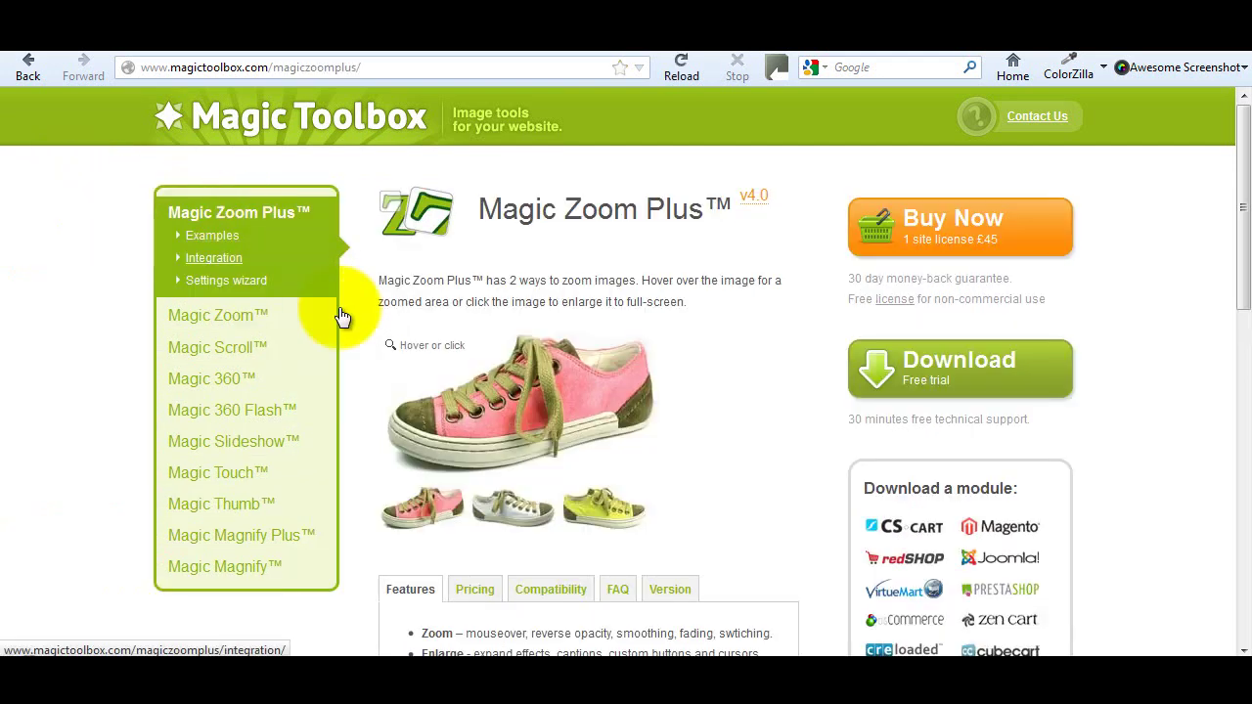
{"action": "mouse_move", "coordinate": [563, 391]}
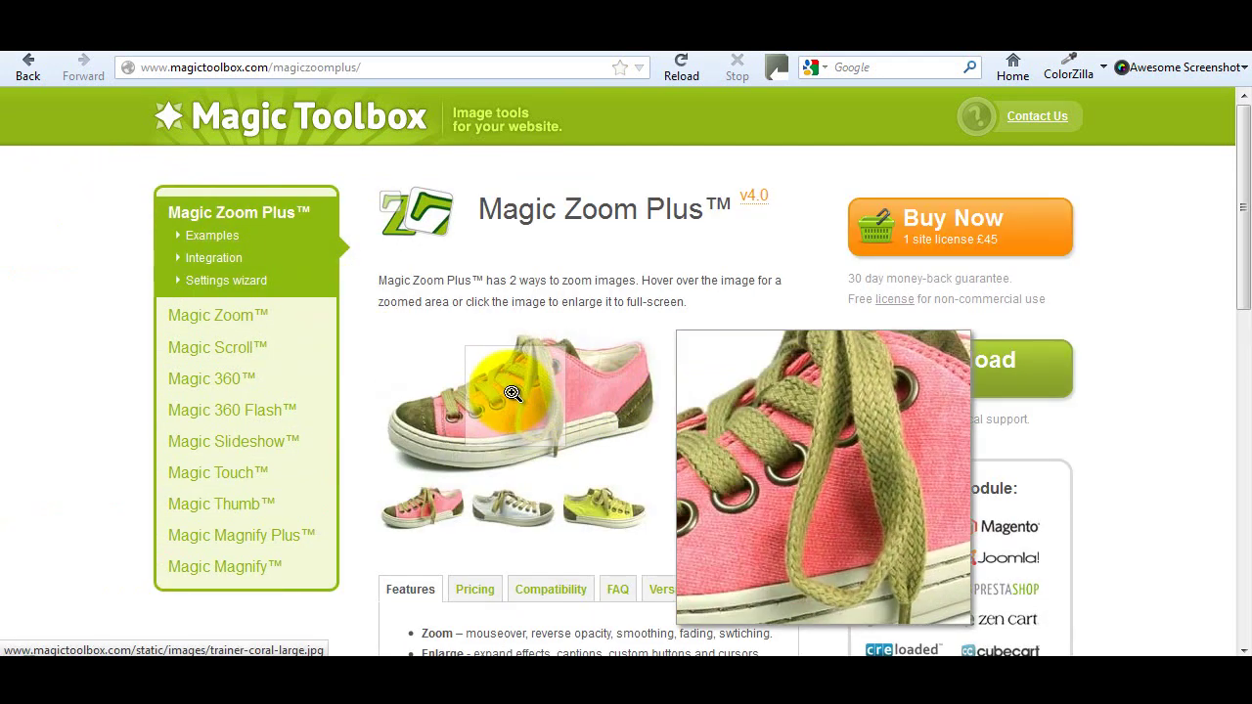
{"action": "left_click", "coordinate": [511, 394]}
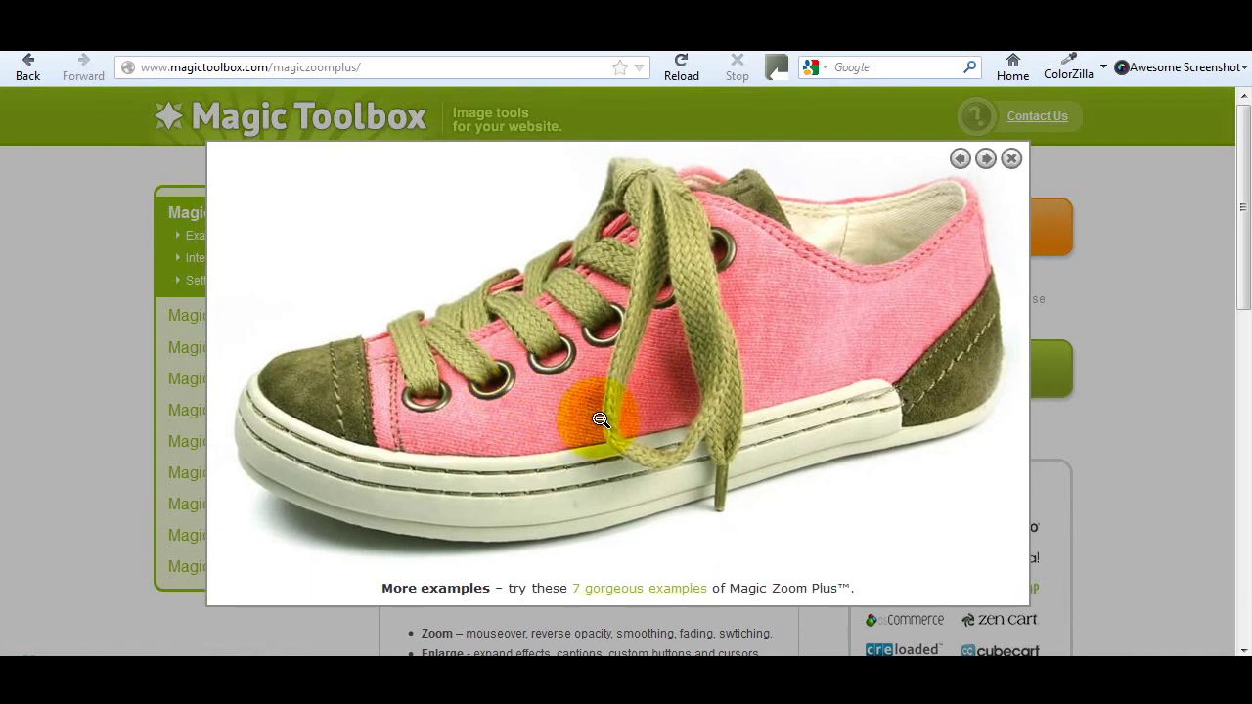
{"action": "left_click", "coordinate": [601, 420]}
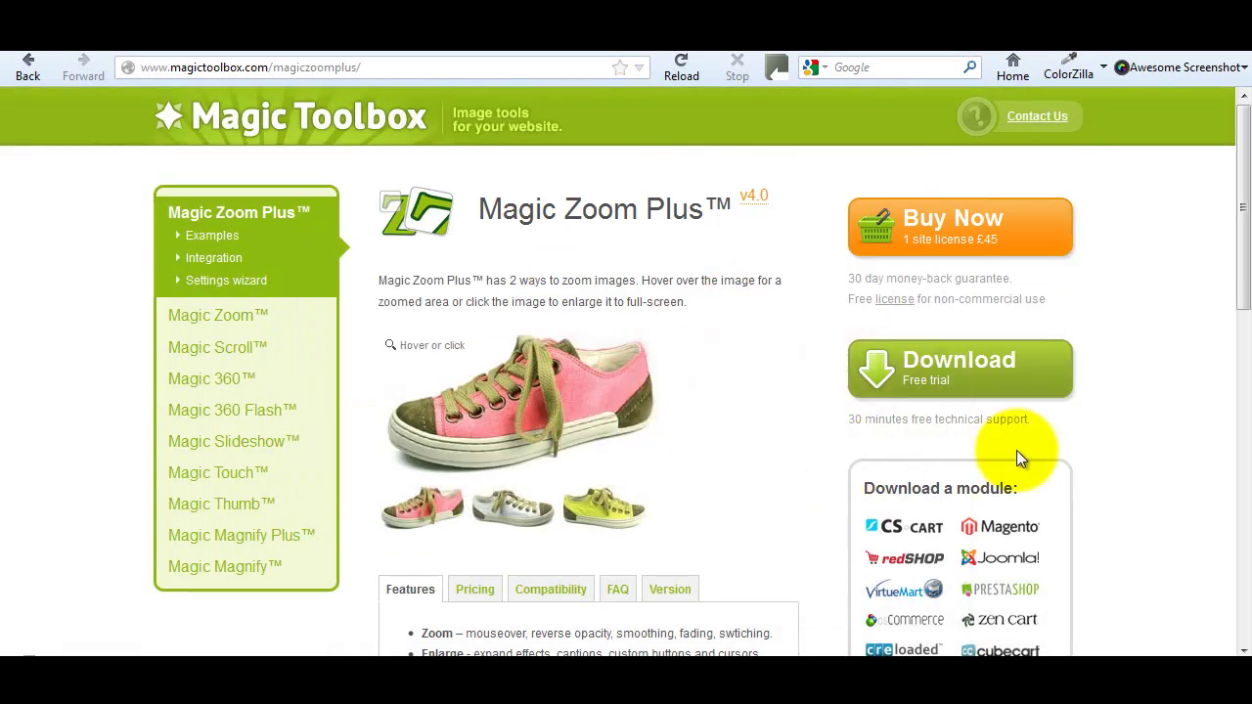
{"action": "scroll", "coordinate": [1125, 484], "scroll_direction": "down", "scroll_amount": 3}
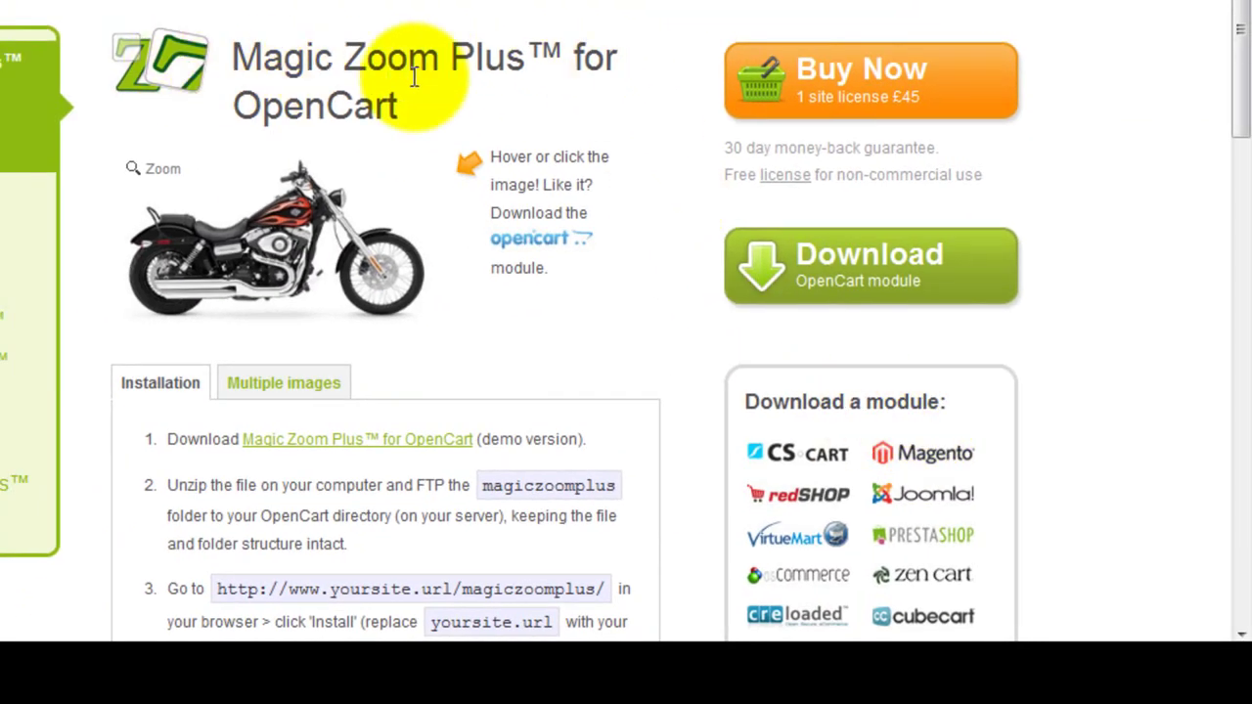
Download mod_opencart_magiczoomplus.zip and extract it from its containing folder
{"action": "left_click", "coordinate": [819, 286]}
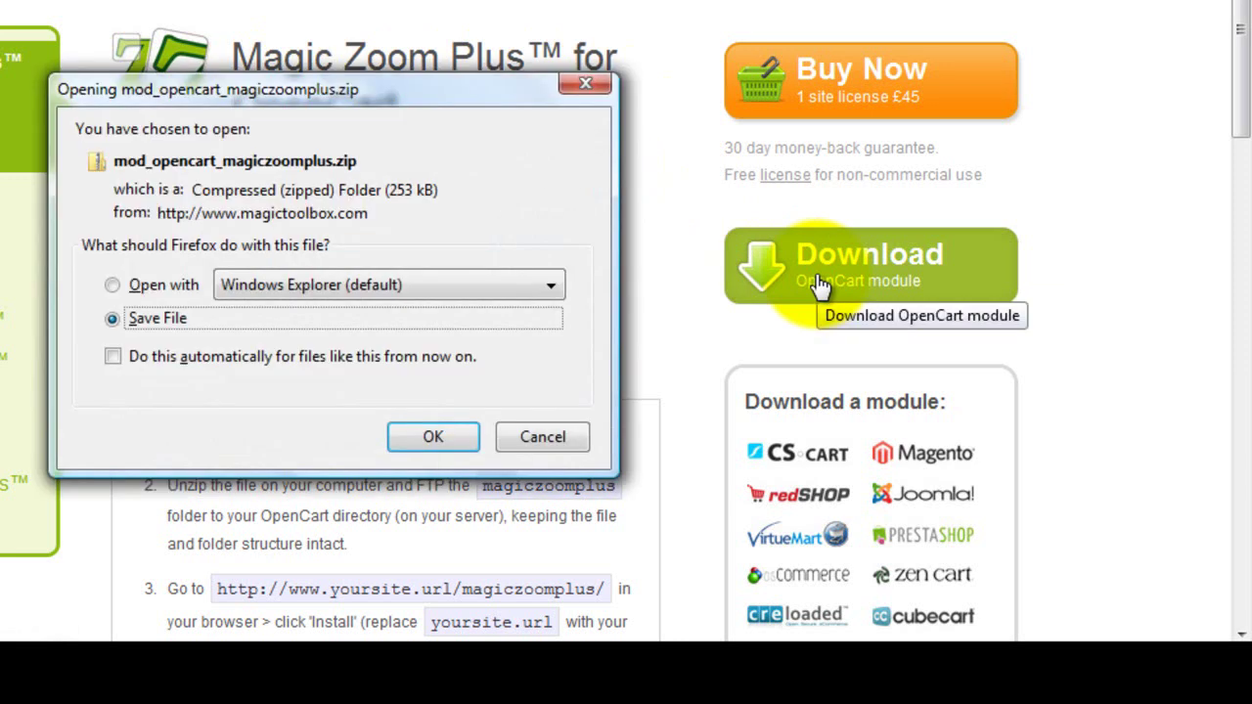
{"action": "left_click", "coordinate": [445, 433]}
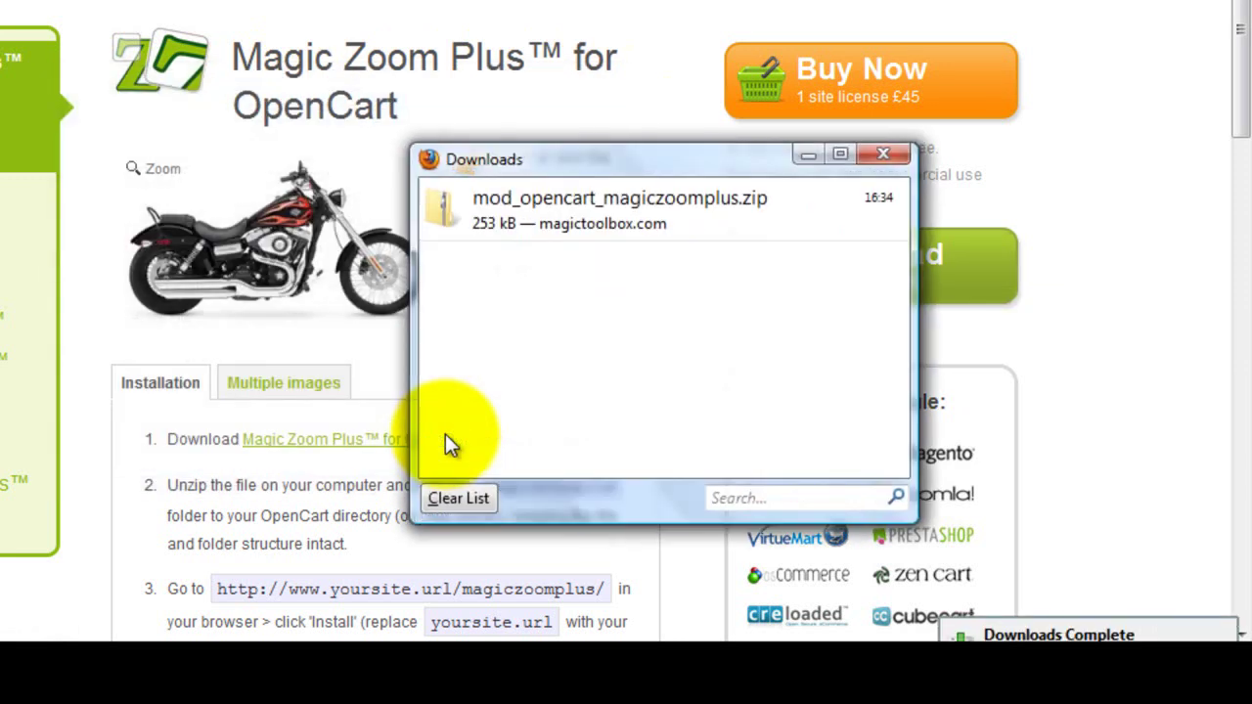
{"action": "left_click", "coordinate": [561, 208]}
{"action": "right_click", "coordinate": [595, 219]}
{"action": "left_click", "coordinate": [636, 262]}
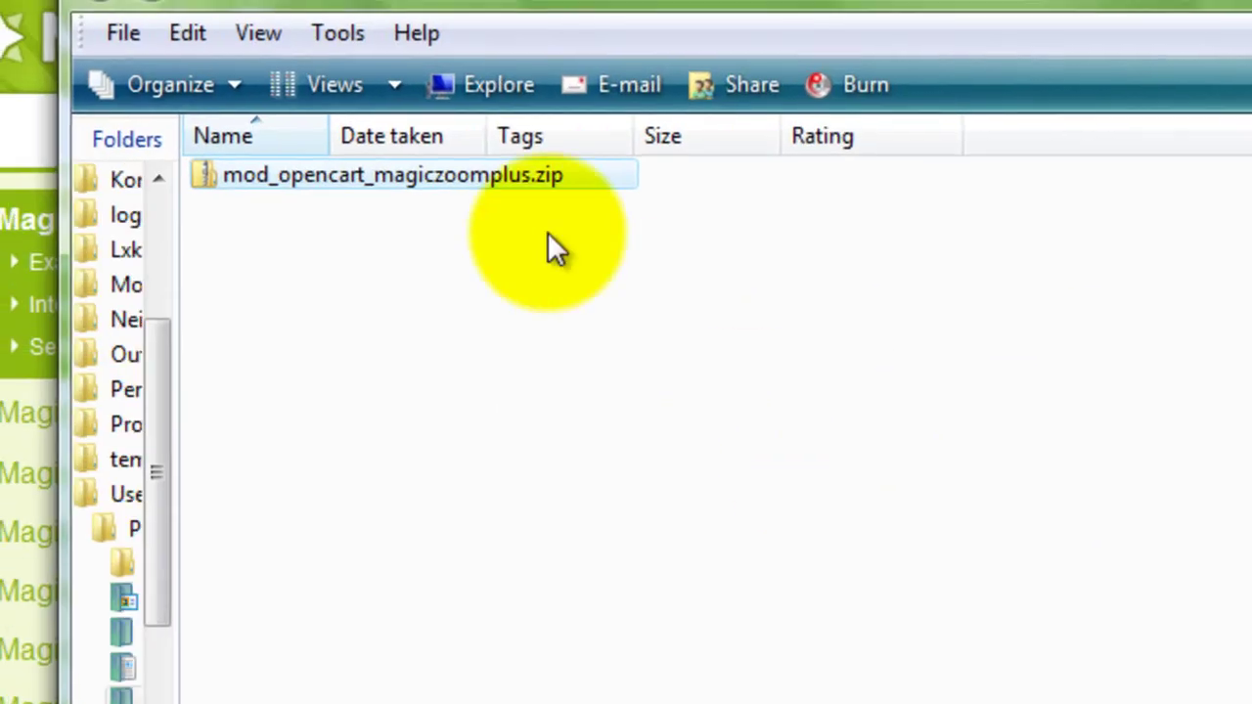
{"action": "right_click", "coordinate": [151, 41]}
{"action": "left_click", "coordinate": [227, 123]}
{"action": "left_click", "coordinate": [1014, 679]}
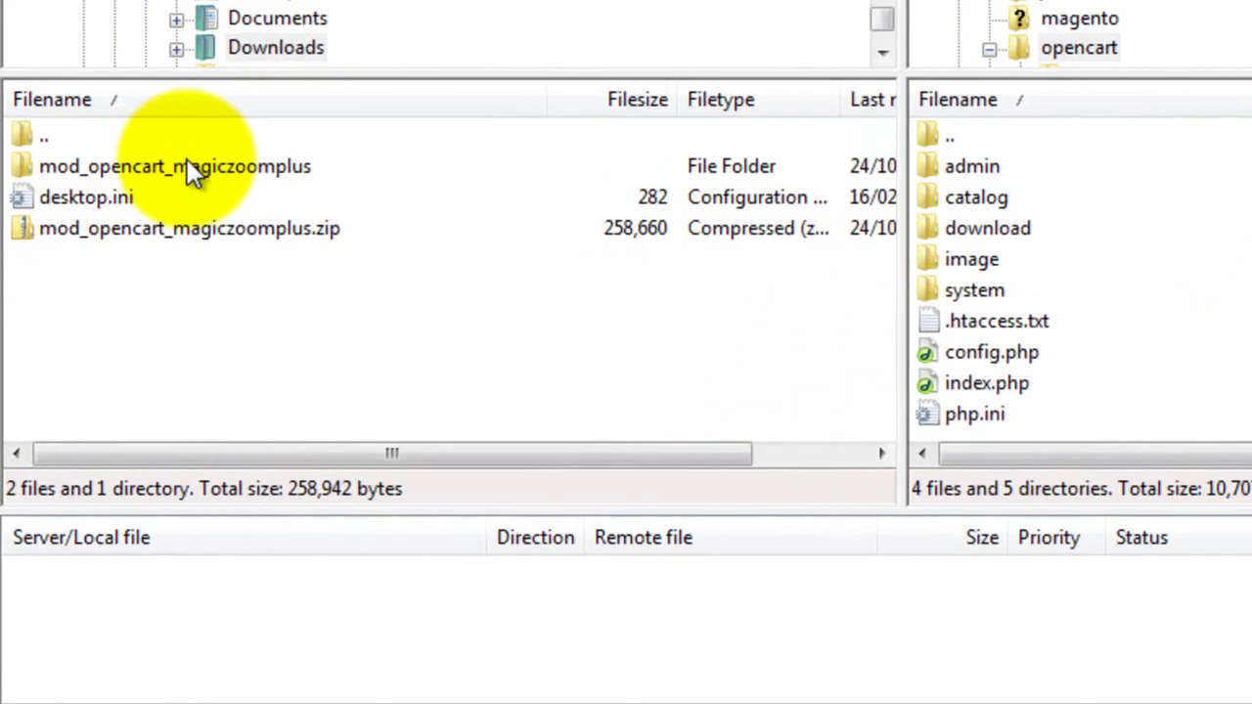
Drag the extracted magiczoomplus folder into the server's OpenCart root and check it uploaded
{"action": "double_click", "coordinate": [253, 167]}
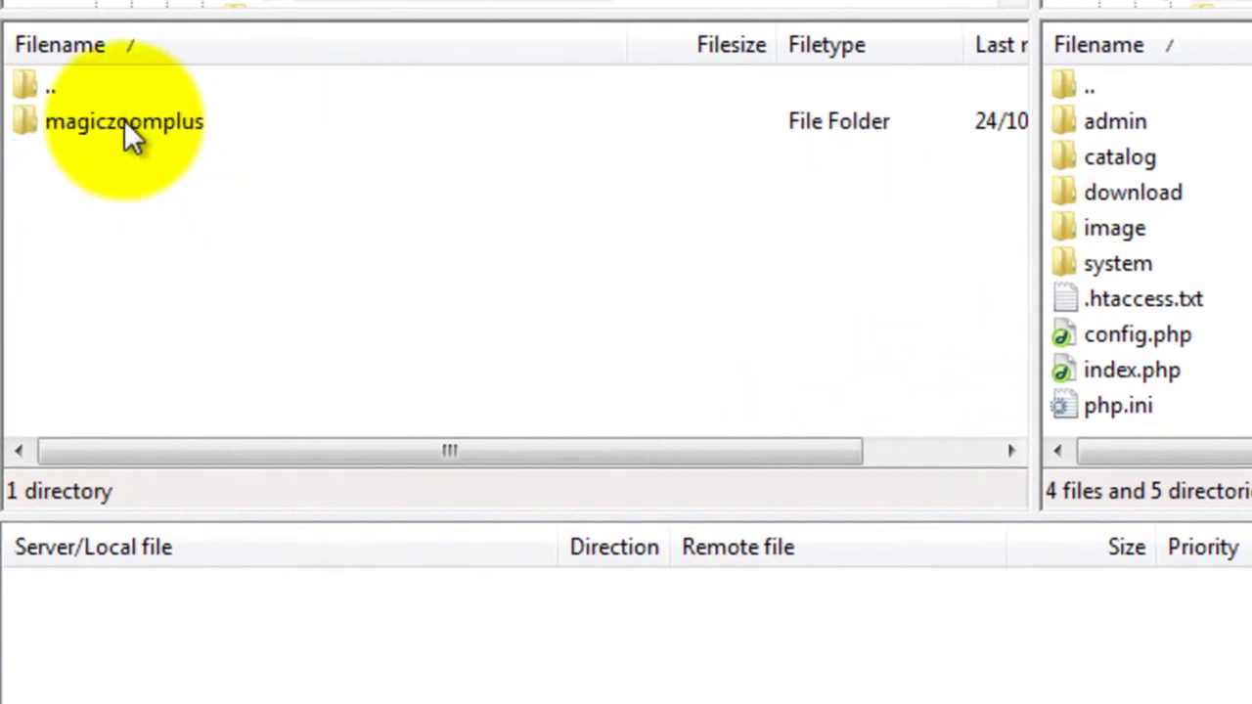
{"action": "left_click_drag", "start_coordinate": [126, 122], "coordinate": [659, 218]}
{"action": "left_click_drag", "start_coordinate": [49, 218], "coordinate": [681, 315]}
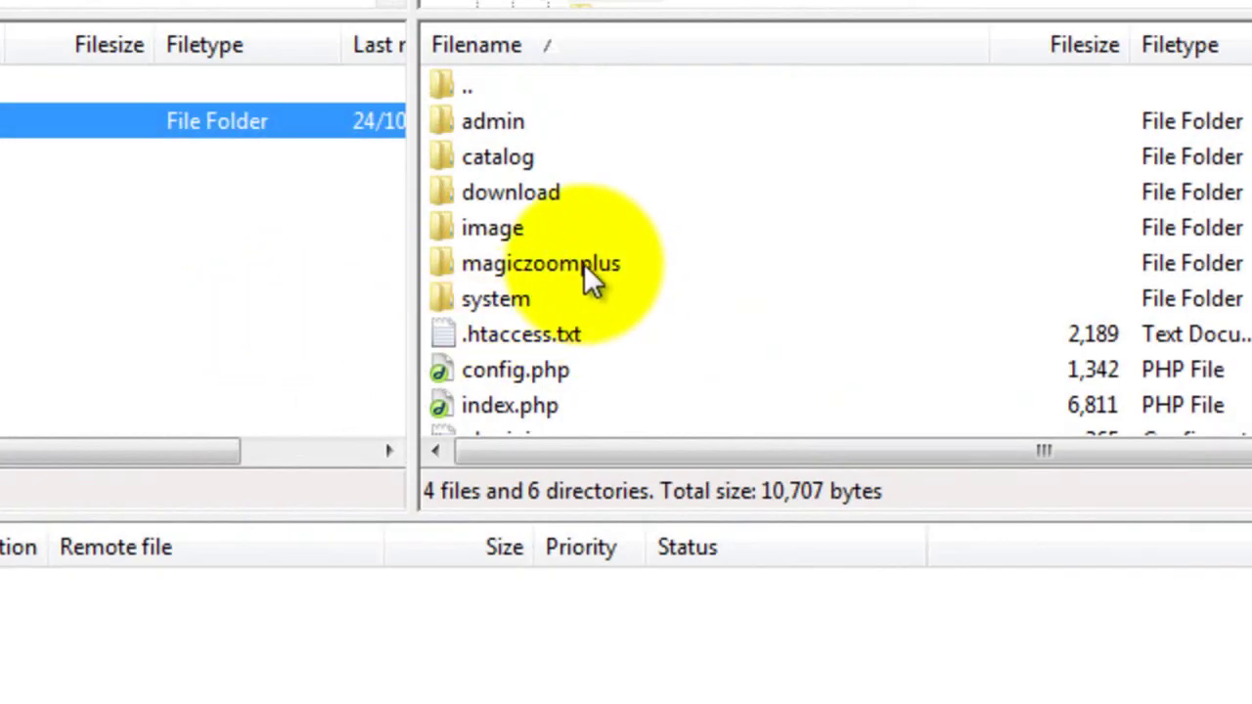
{"action": "left_click", "coordinate": [584, 266]}
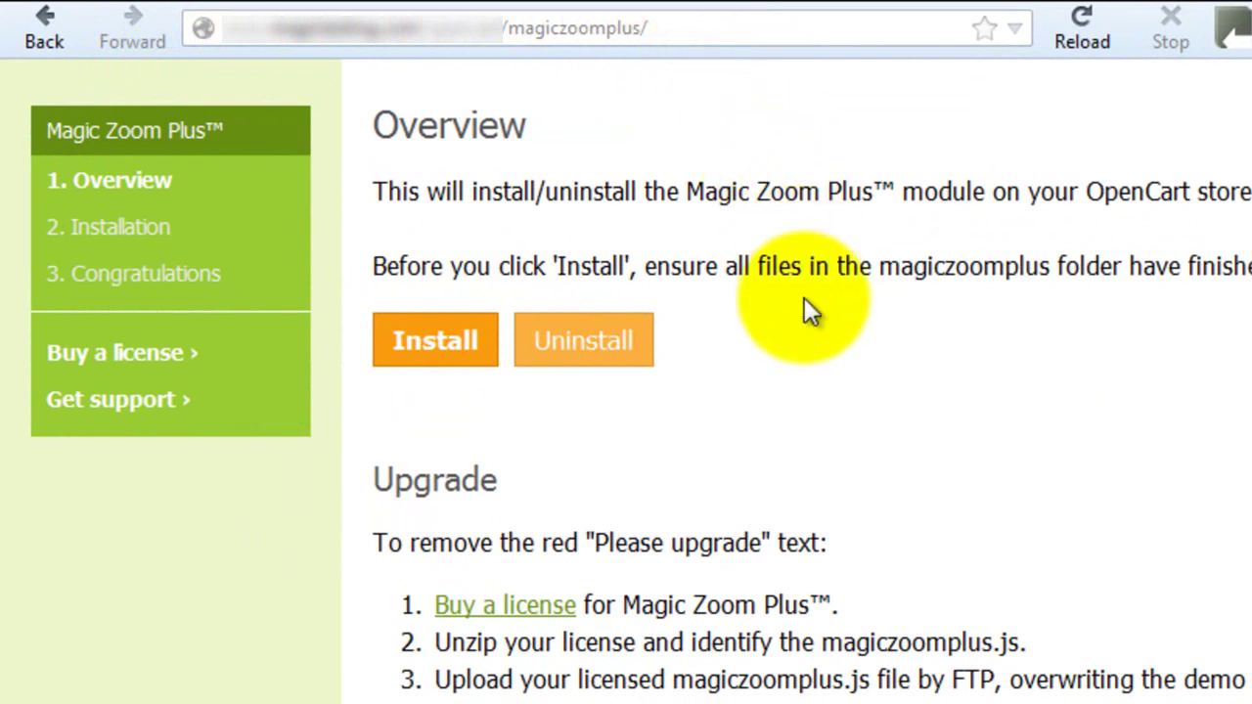
Run the Magic Zoom Plus installer and continue past the results page
{"action": "left_click", "coordinate": [426, 342]}
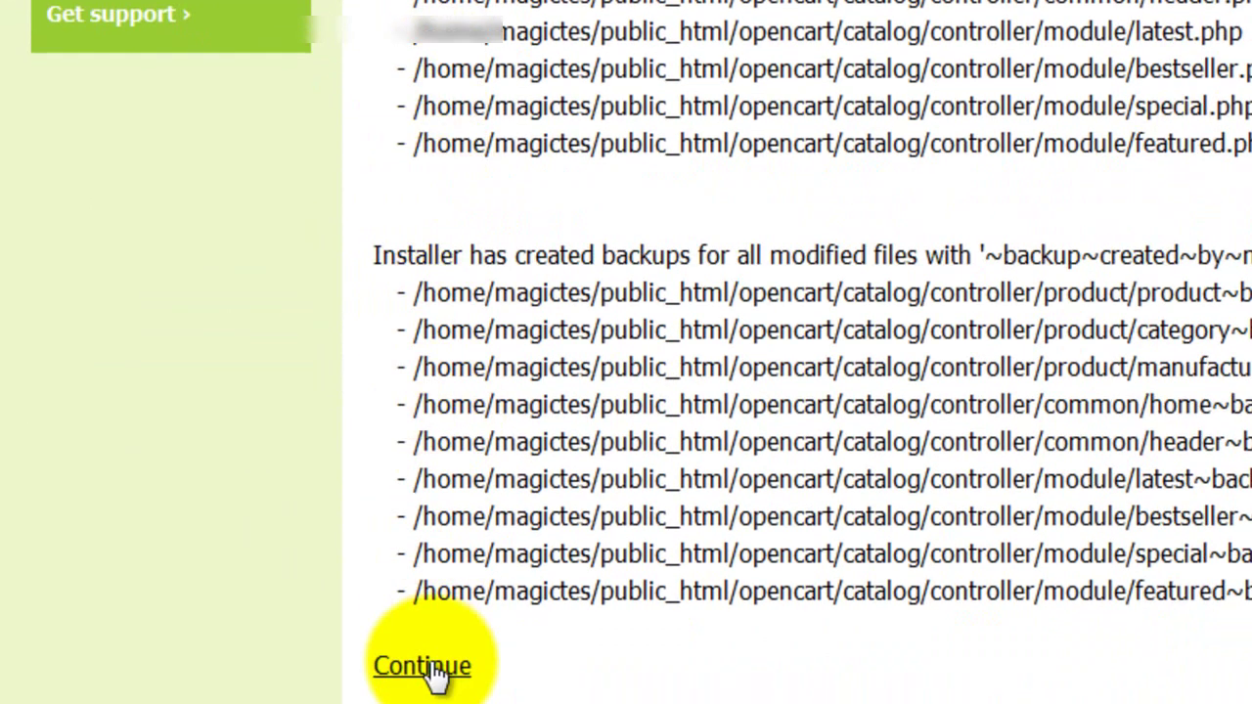
{"action": "left_click", "coordinate": [420, 672]}
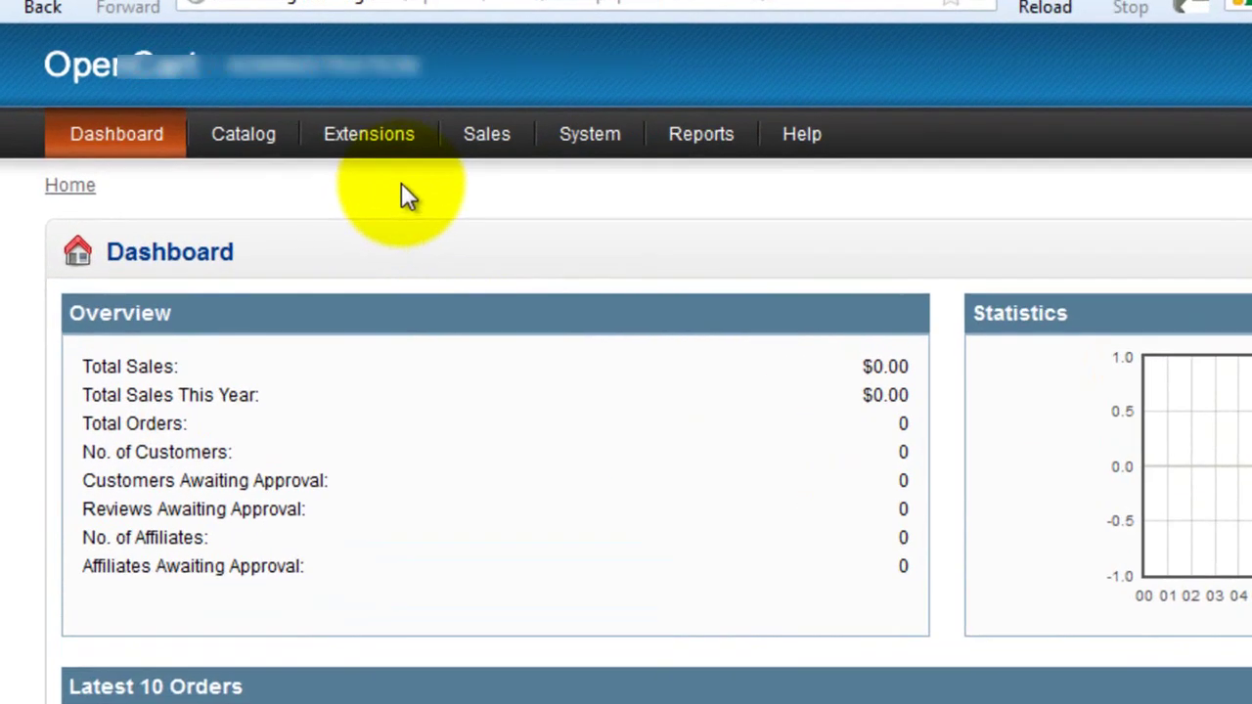
Install Magic Zoom Plus under Extensions > Modules, set its status to Enabled and save
{"action": "mouse_move", "coordinate": [370, 145]}
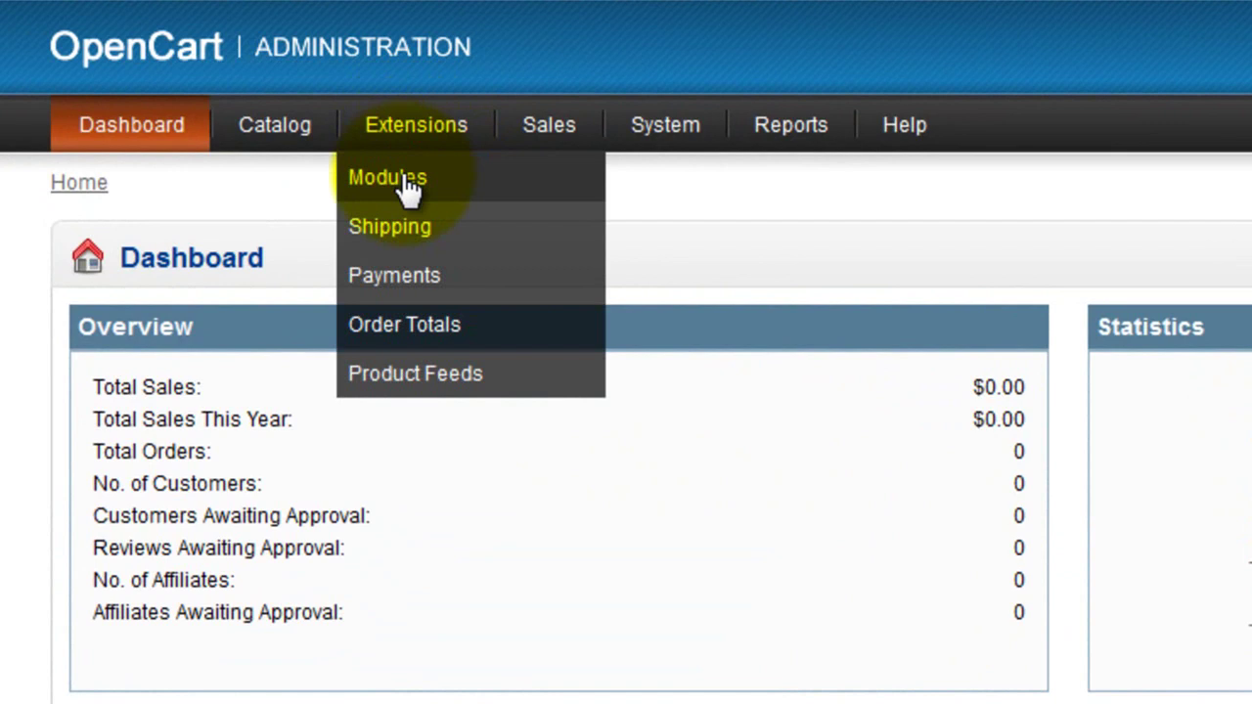
{"action": "left_click", "coordinate": [407, 186]}
{"action": "scroll", "coordinate": [405, 191], "scroll_direction": "down", "scroll_amount": 5}
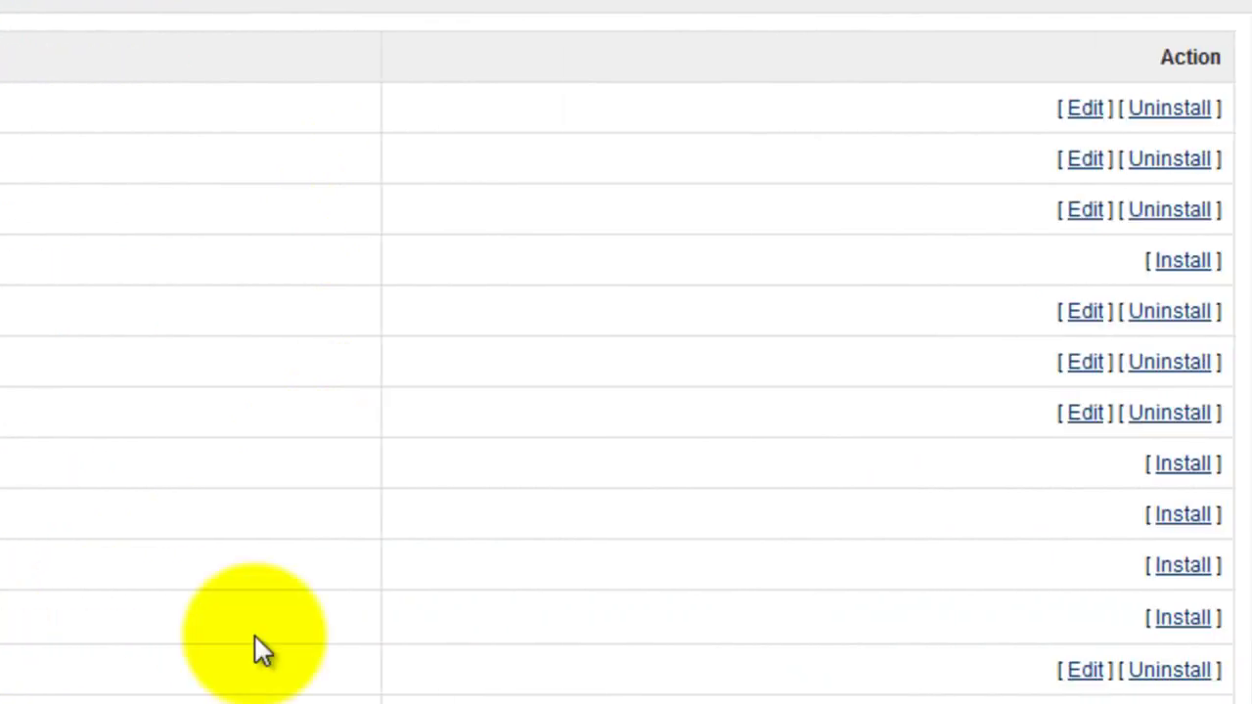
{"action": "left_click", "coordinate": [1183, 619]}
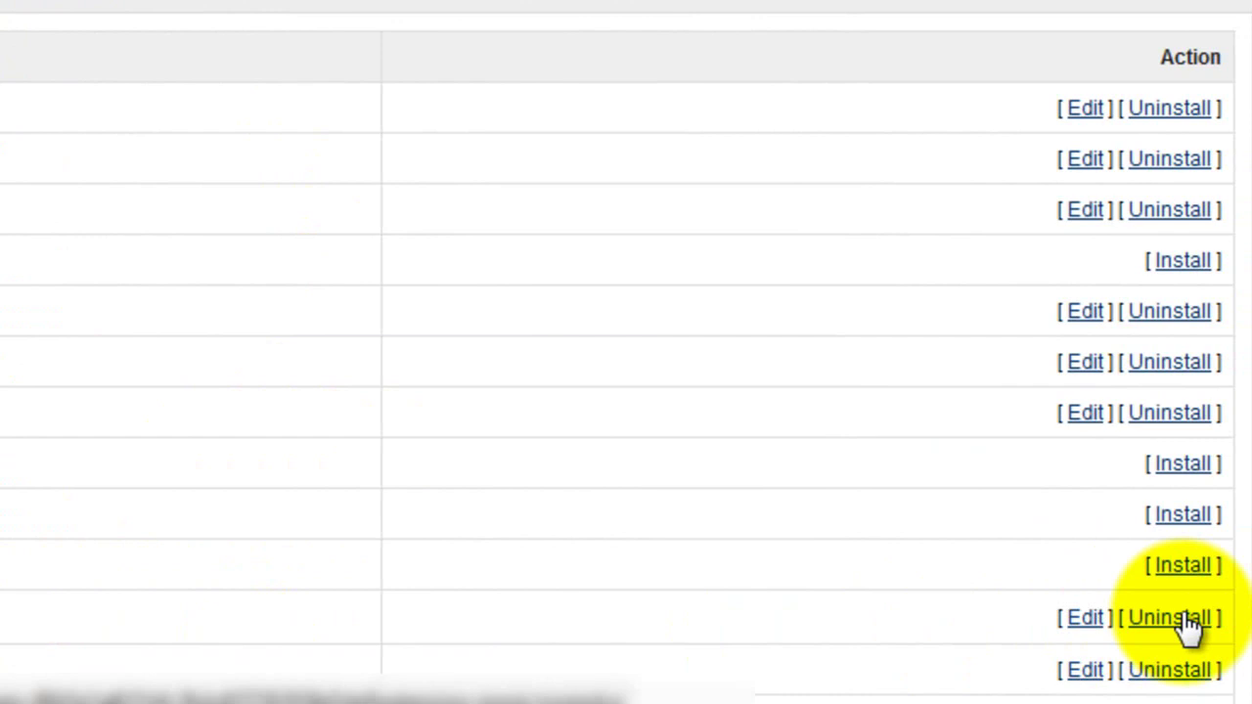
{"action": "left_click", "coordinate": [1086, 619]}
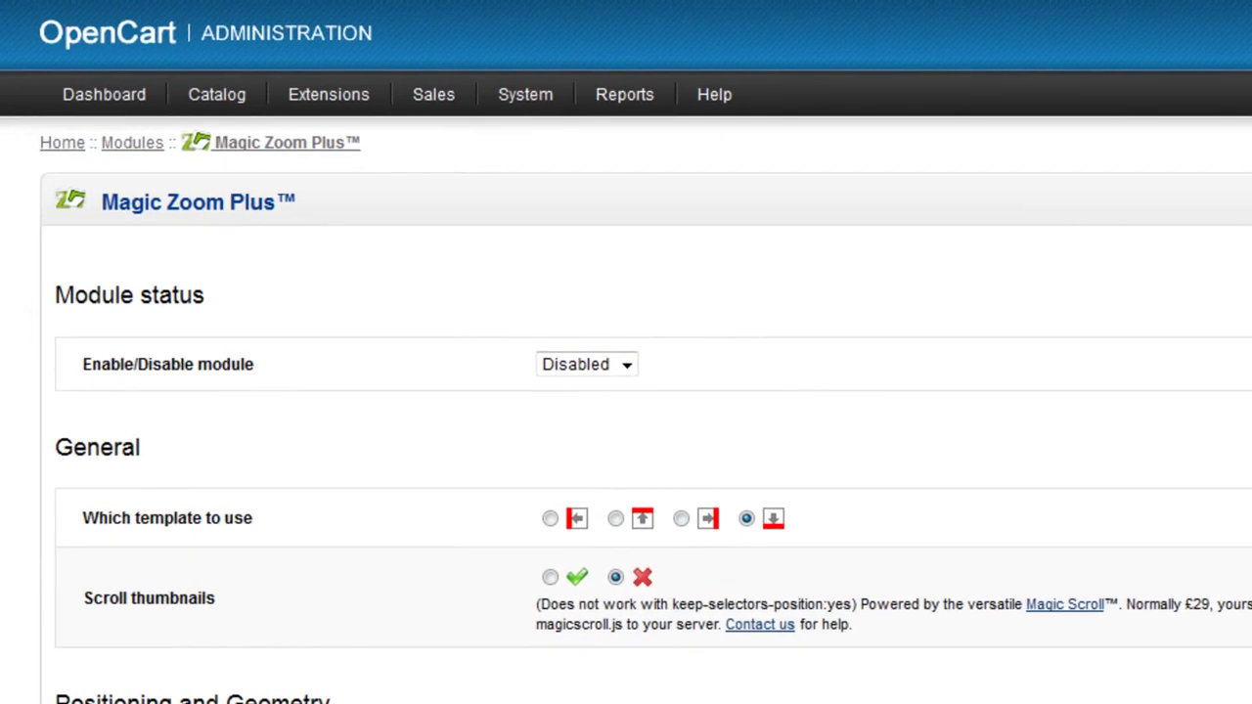
{"action": "left_click", "coordinate": [627, 364]}
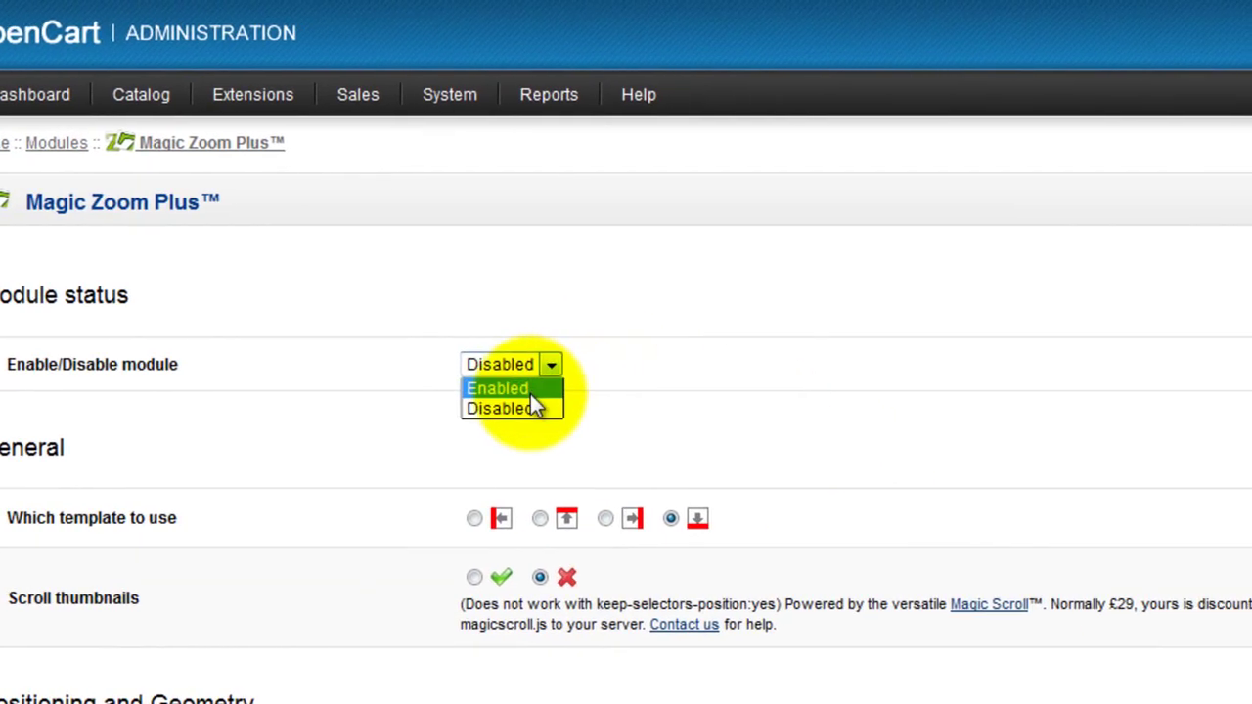
{"action": "left_click", "coordinate": [605, 387]}
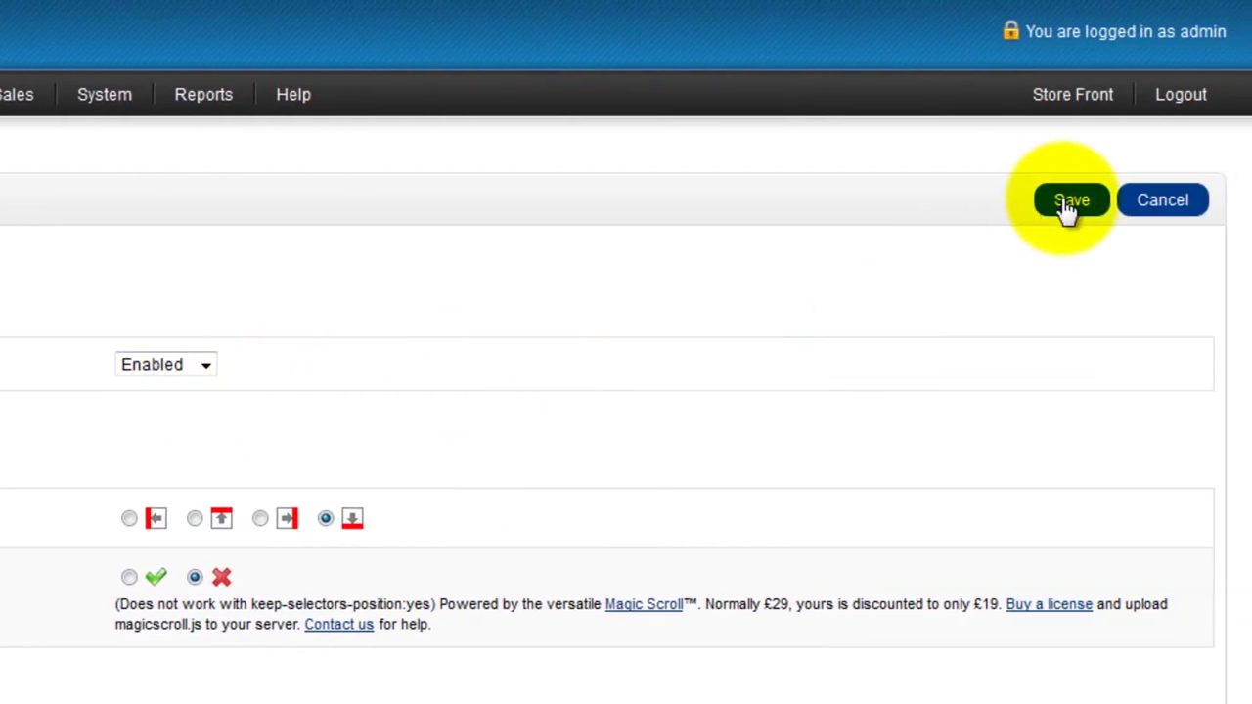
{"action": "left_click", "coordinate": [1069, 204]}
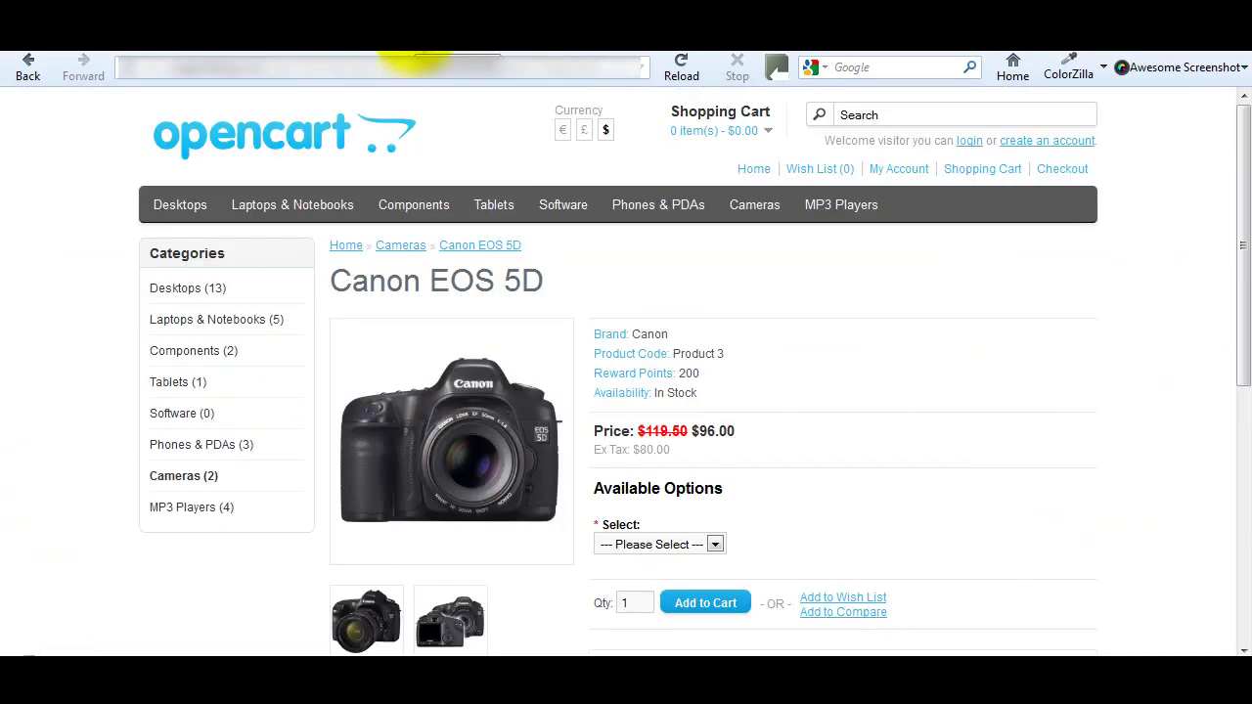
Reload the Canon EOS 5D page and test hover zoom and click-to-enlarge on its image
{"action": "left_click", "coordinate": [685, 66]}
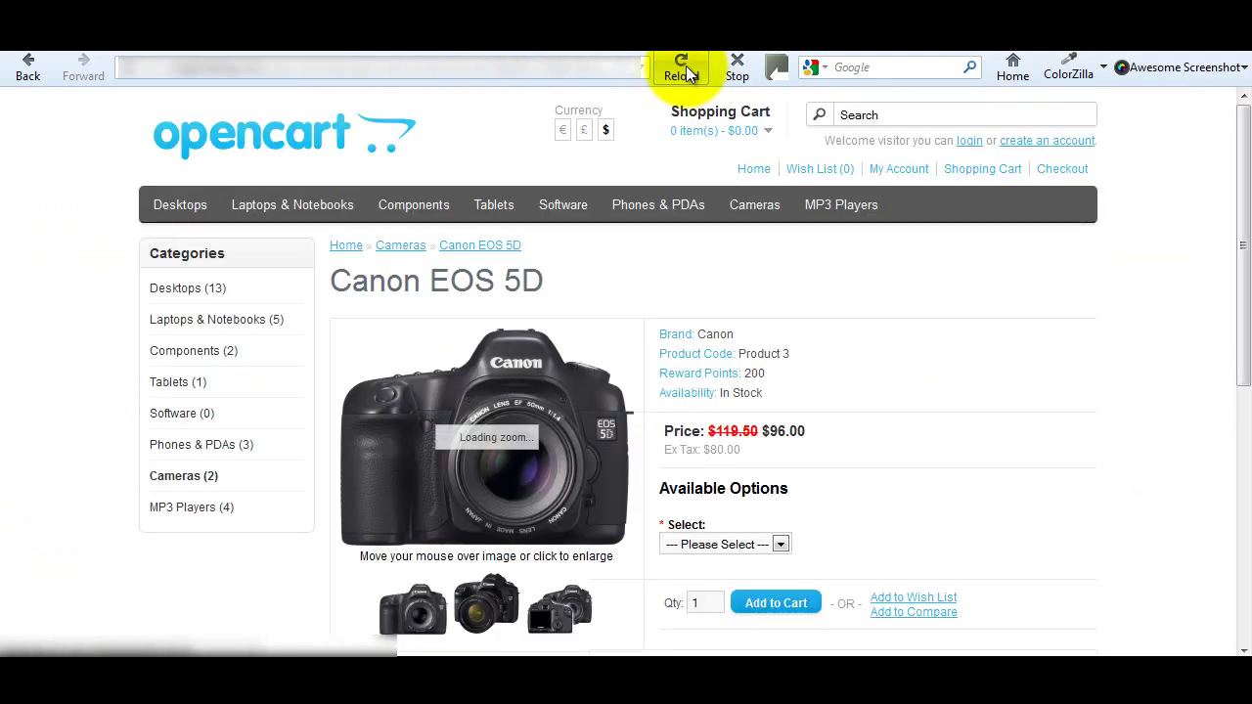
{"action": "mouse_move", "coordinate": [506, 447]}
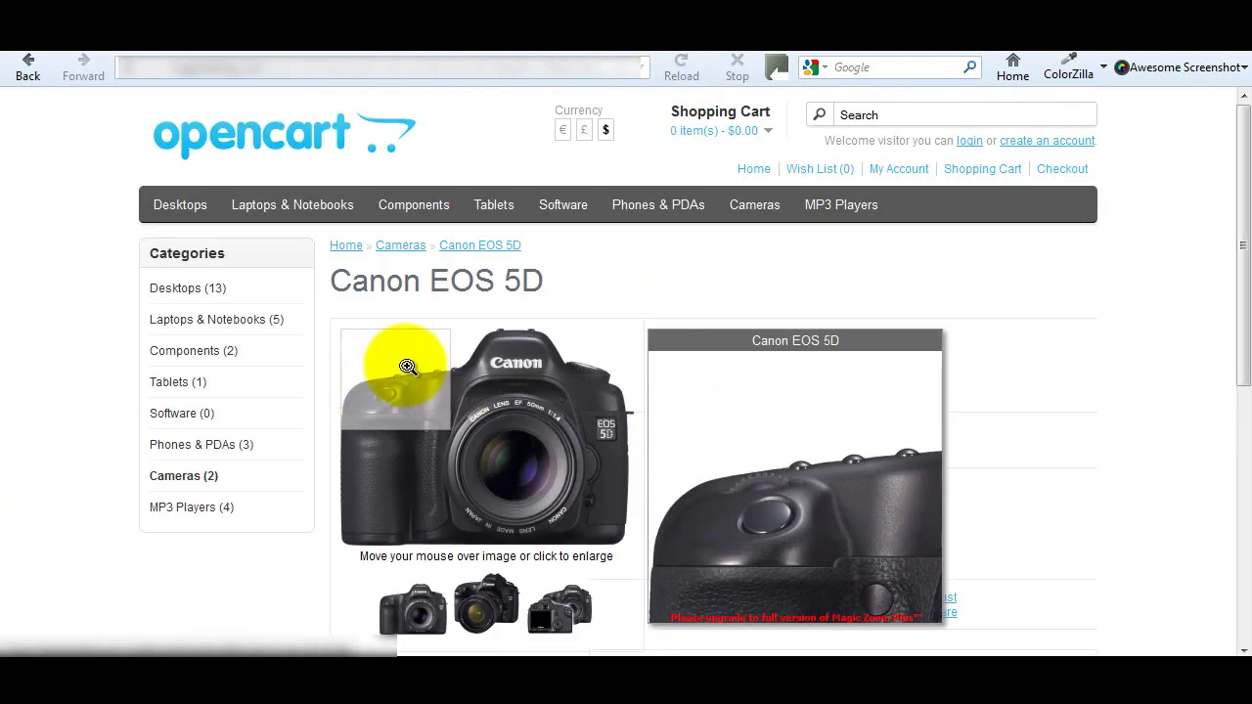
{"action": "left_click", "coordinate": [496, 450]}
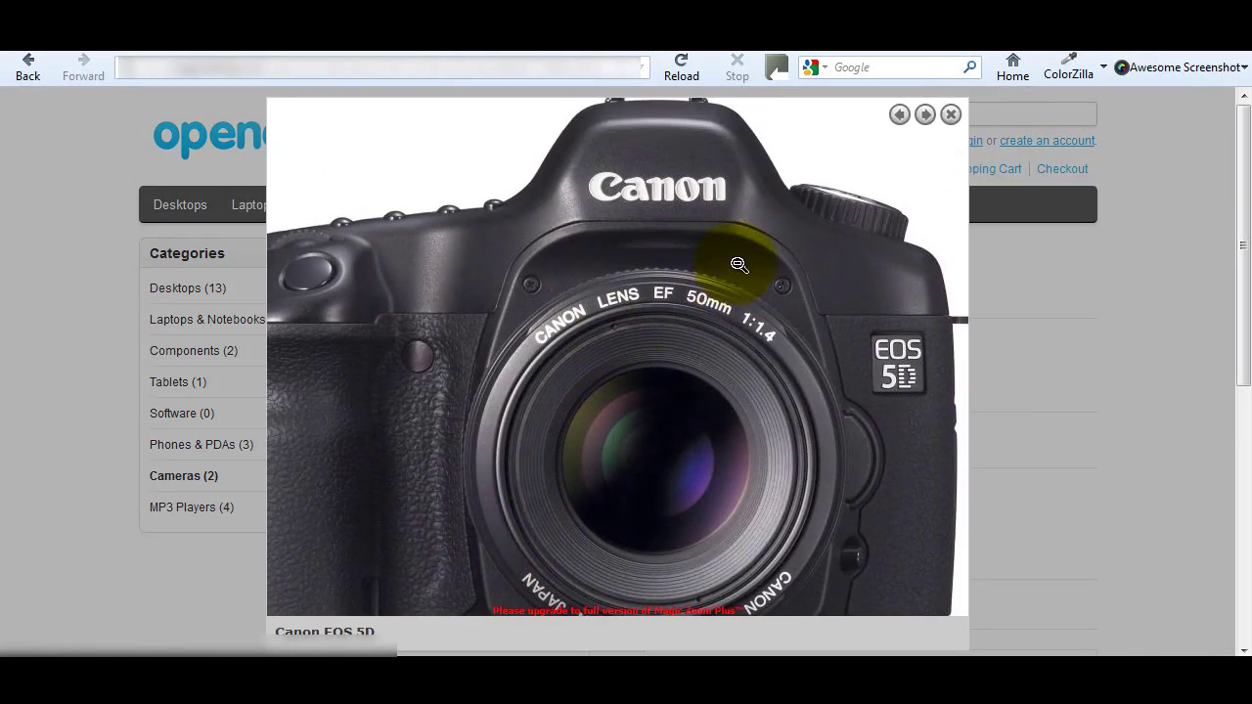
{"action": "left_click", "coordinate": [847, 282]}
{"action": "mouse_move", "coordinate": [453, 447]}
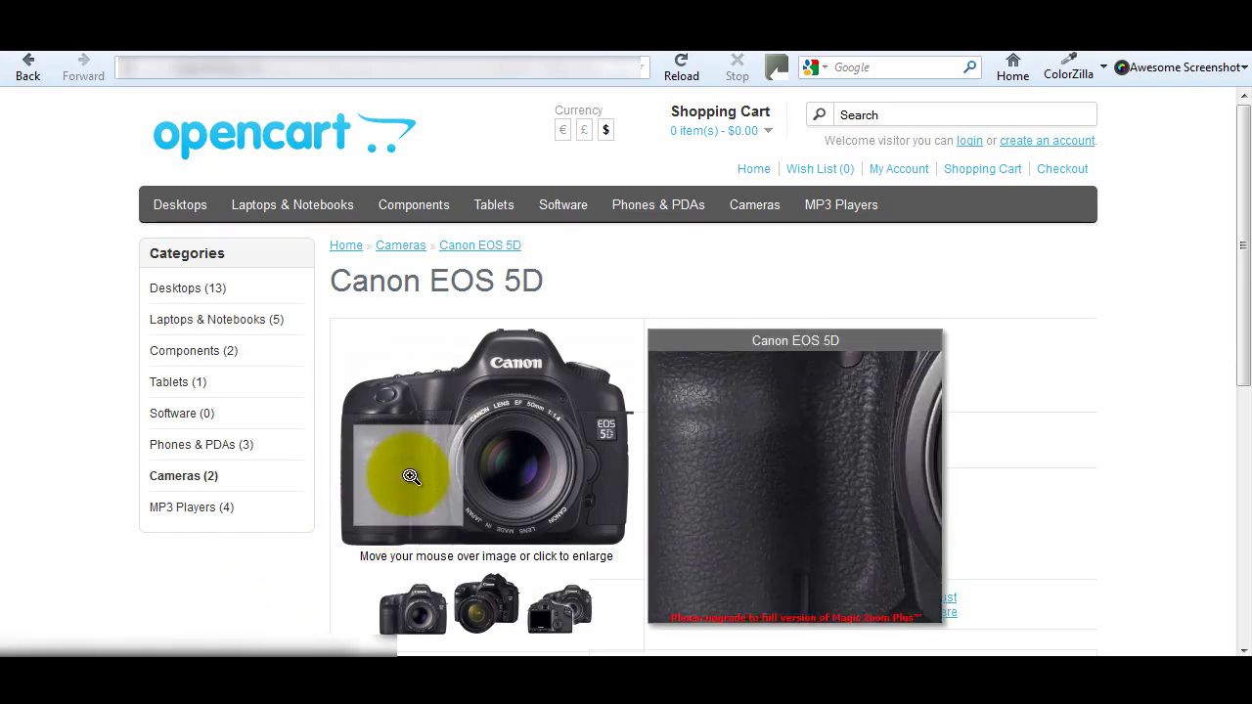
Enlarge and close the Canon EOS 5D camera image several times, leaving it closed
{"action": "left_click", "coordinate": [328, 582]}
{"action": "left_click", "coordinate": [343, 593]}
{"action": "left_click", "coordinate": [425, 452]}
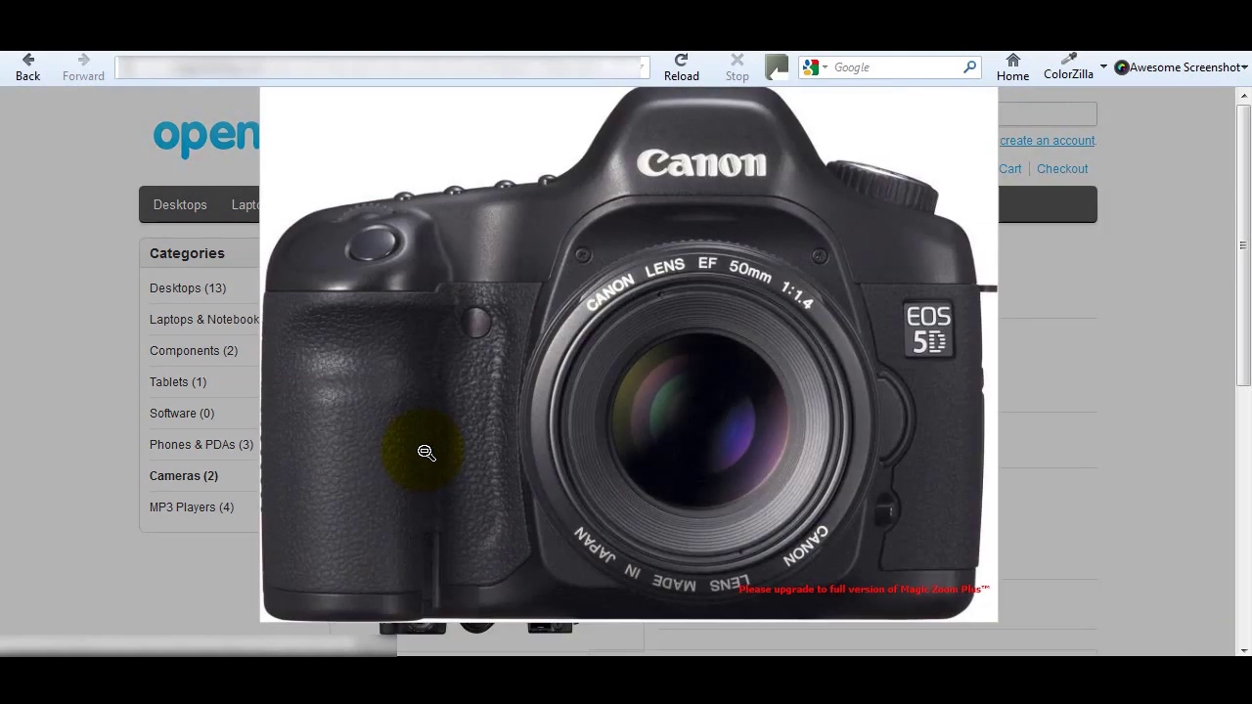
{"action": "left_click", "coordinate": [426, 452]}
{"action": "left_click", "coordinate": [425, 452]}
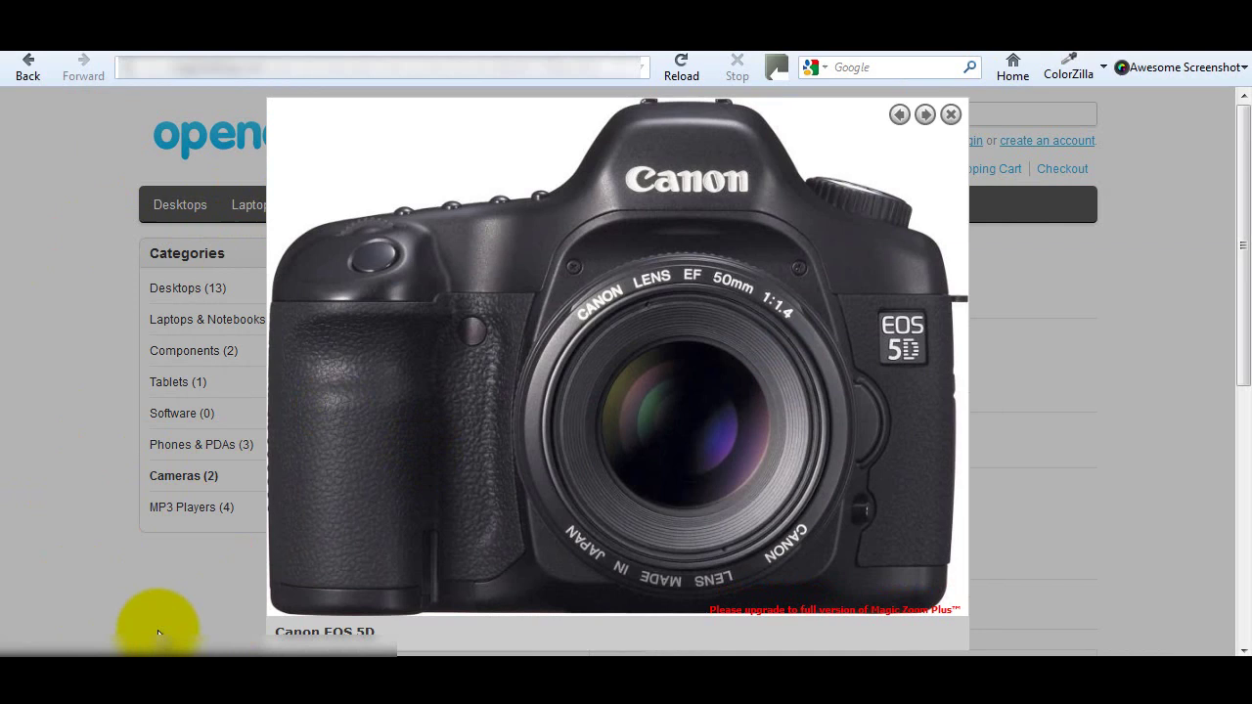
{"action": "left_click", "coordinate": [226, 563]}
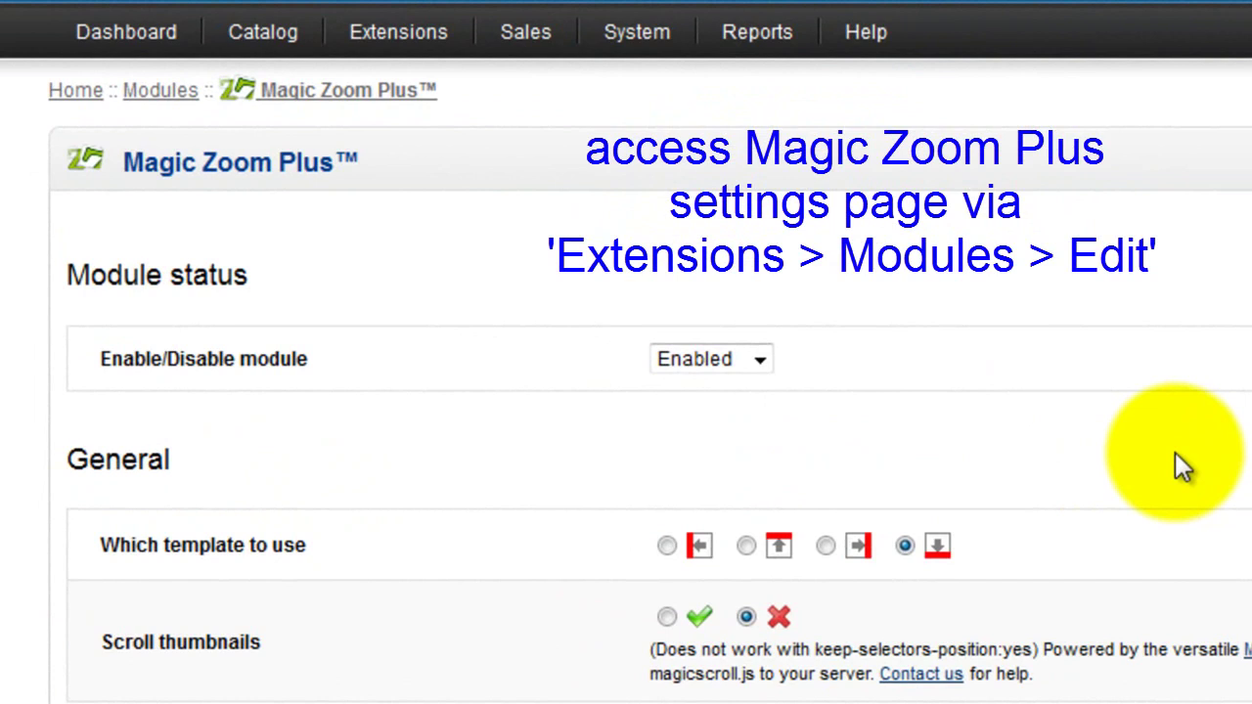
Enter 500 for the zoomed area width and select the height value for replacement
{"action": "scroll", "coordinate": [1175, 453], "scroll_direction": "down", "scroll_amount": 6}
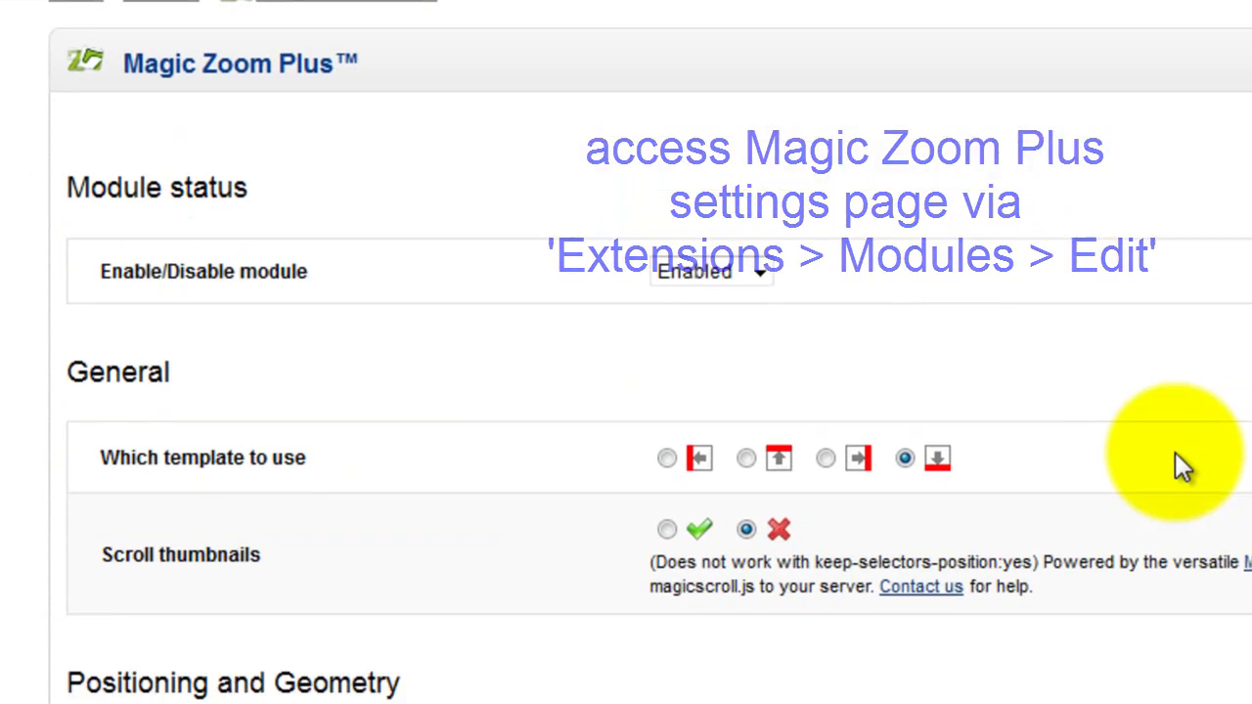
{"action": "scroll", "coordinate": [1221, 442], "scroll_direction": "down", "scroll_amount": 2}
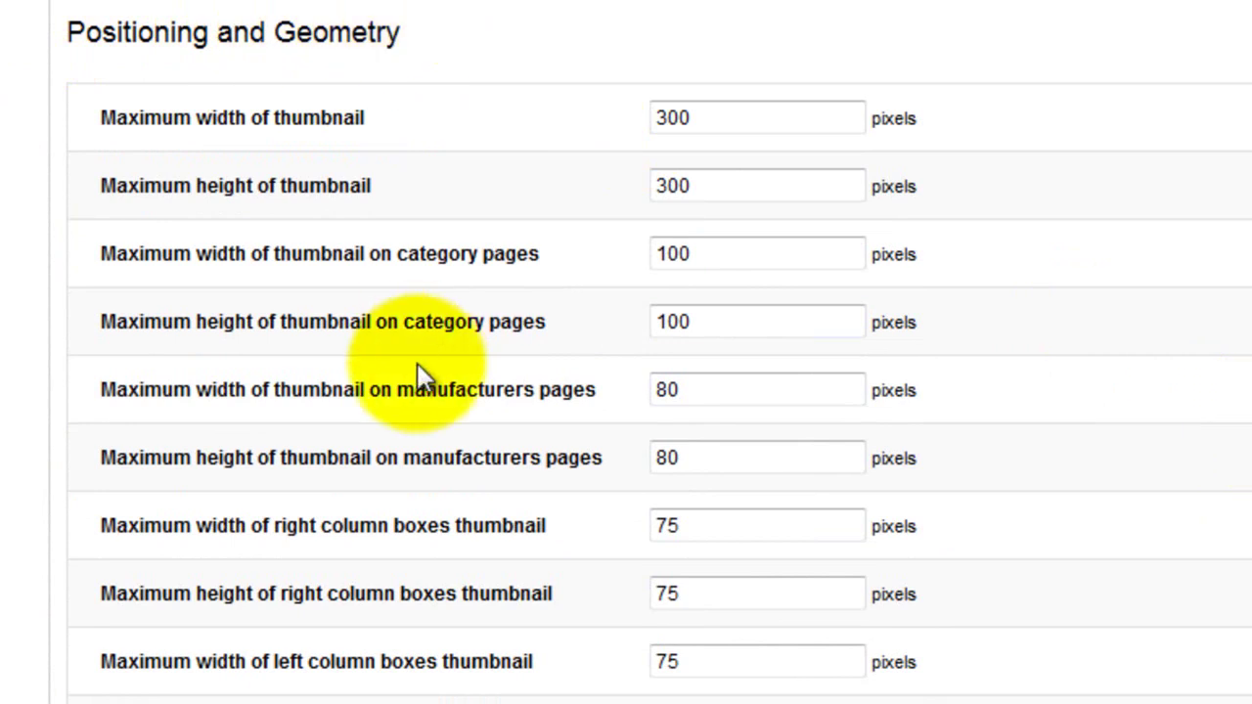
{"action": "scroll", "coordinate": [420, 378], "scroll_direction": "down", "scroll_amount": 4}
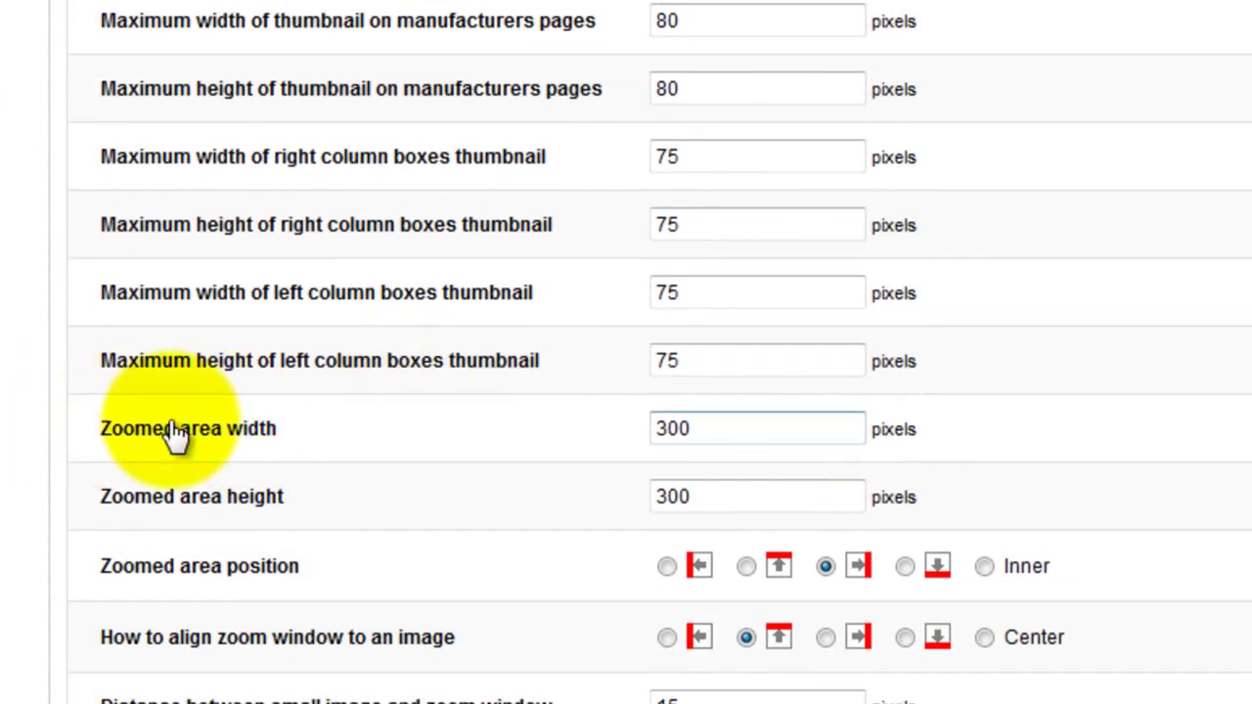
{"action": "left_click", "coordinate": [279, 434]}
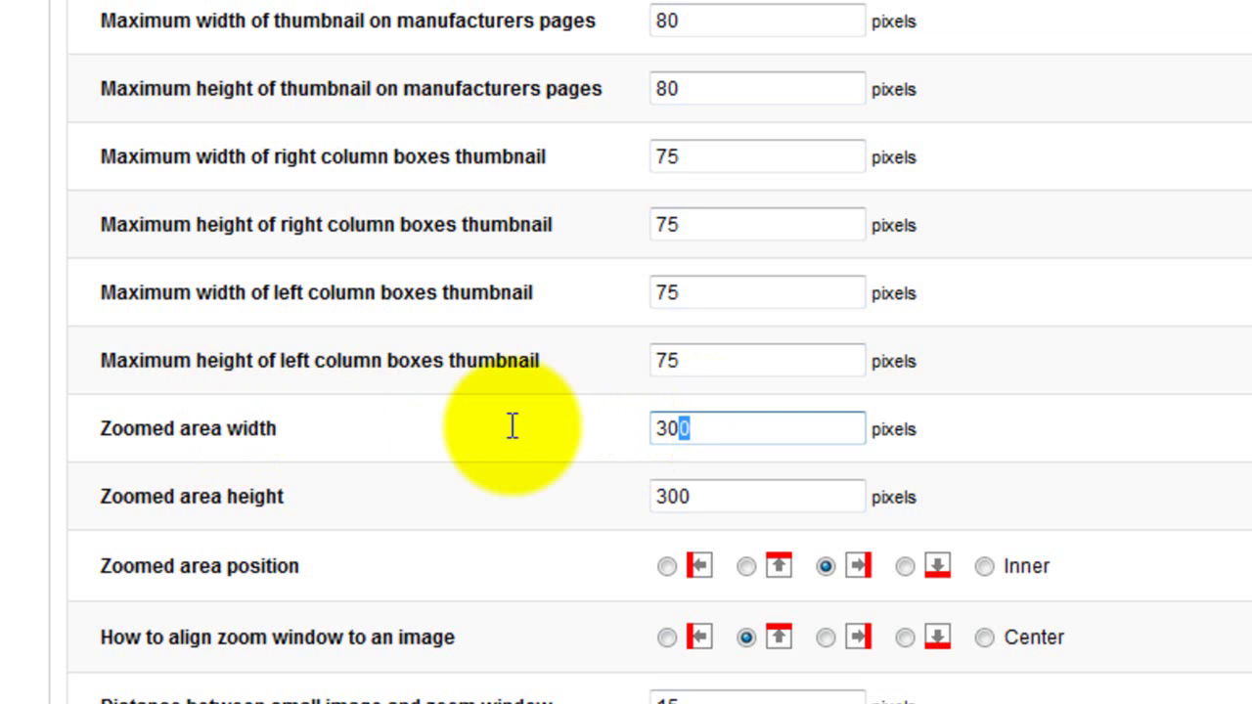
{"action": "key", "text": "ctrl+a"}
{"action": "type", "text": "500"}
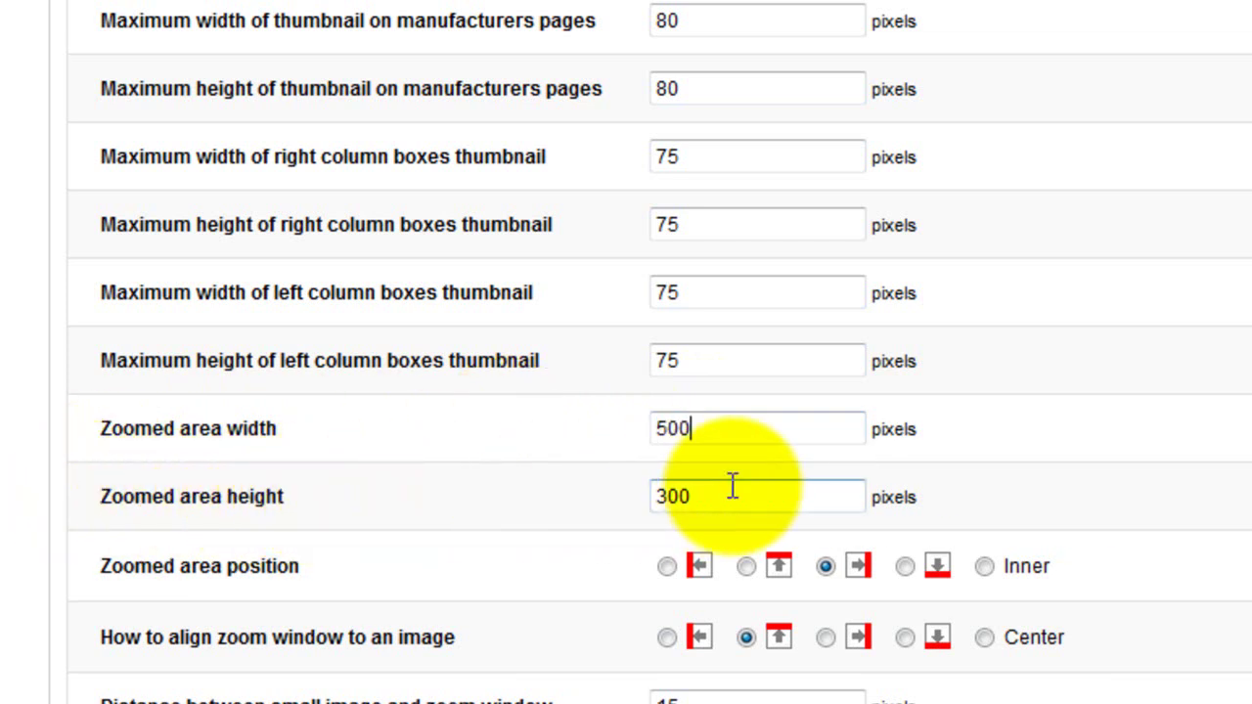
{"action": "left_click_drag", "start_coordinate": [732, 494], "coordinate": [538, 493]}
Enter 400 for the zoomed area height and choose Elastic for both expand and restore effects
{"action": "type", "text": "400"}
{"action": "scroll", "coordinate": [539, 495], "scroll_direction": "down", "scroll_amount": 5}
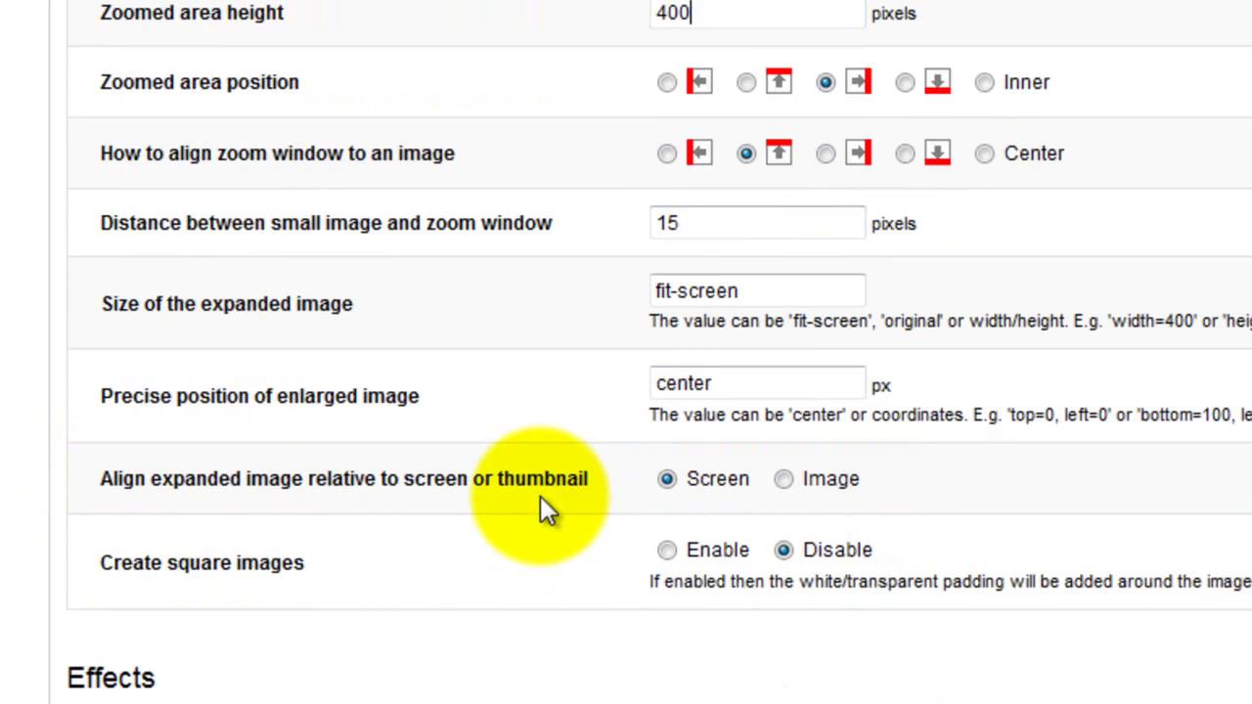
{"action": "scroll", "coordinate": [540, 496], "scroll_direction": "down", "scroll_amount": 4}
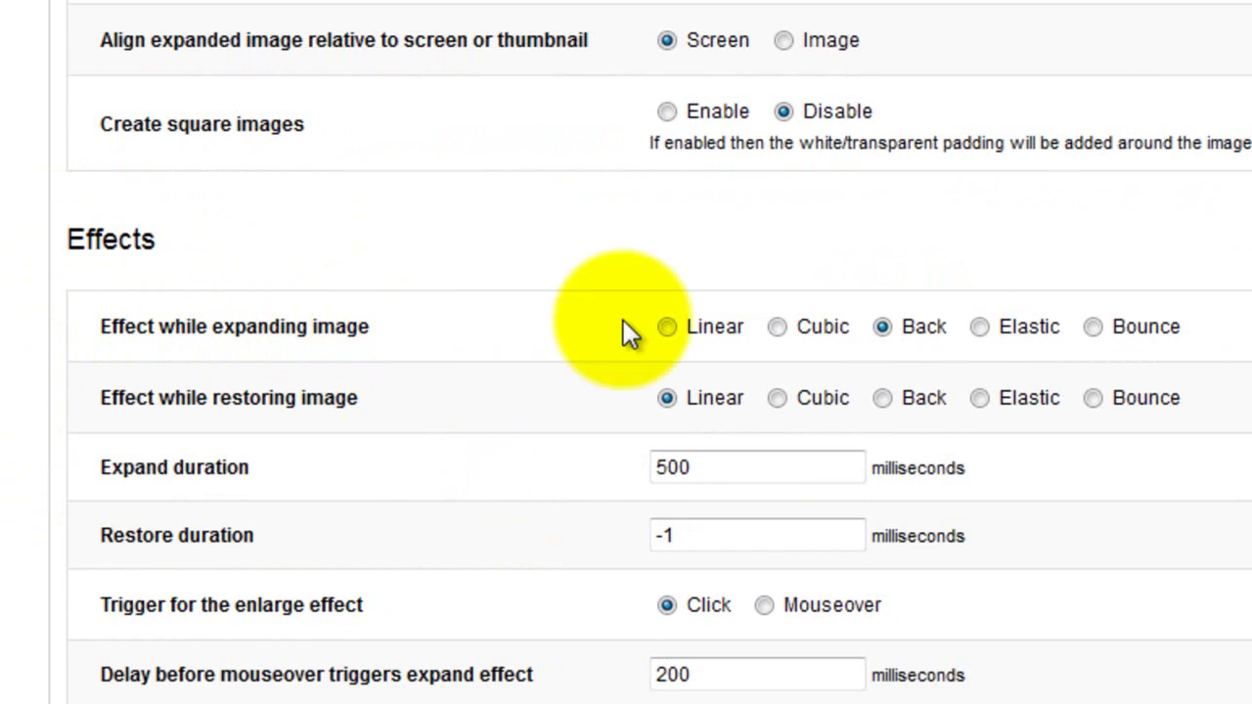
{"action": "left_click", "coordinate": [979, 327]}
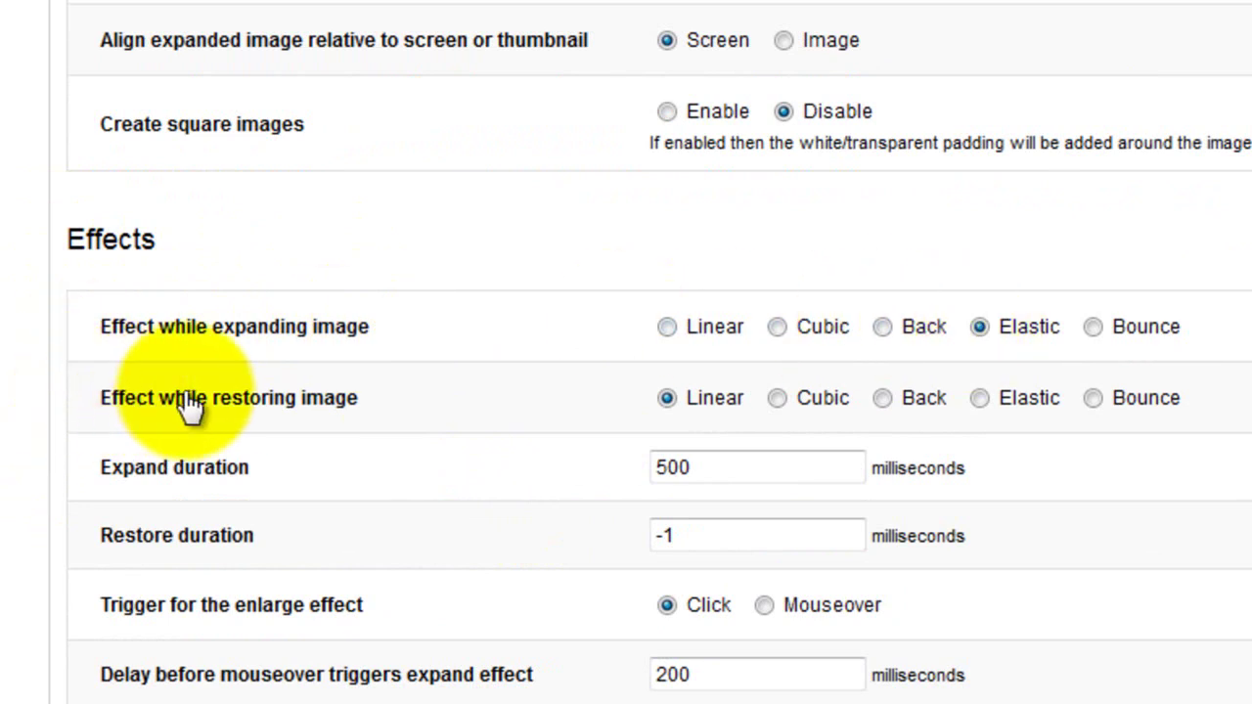
{"action": "left_click", "coordinate": [981, 398]}
Set background opacity to 60 and select the fade colour digits for replacement
{"action": "scroll", "coordinate": [416, 402], "scroll_direction": "down", "scroll_amount": 15}
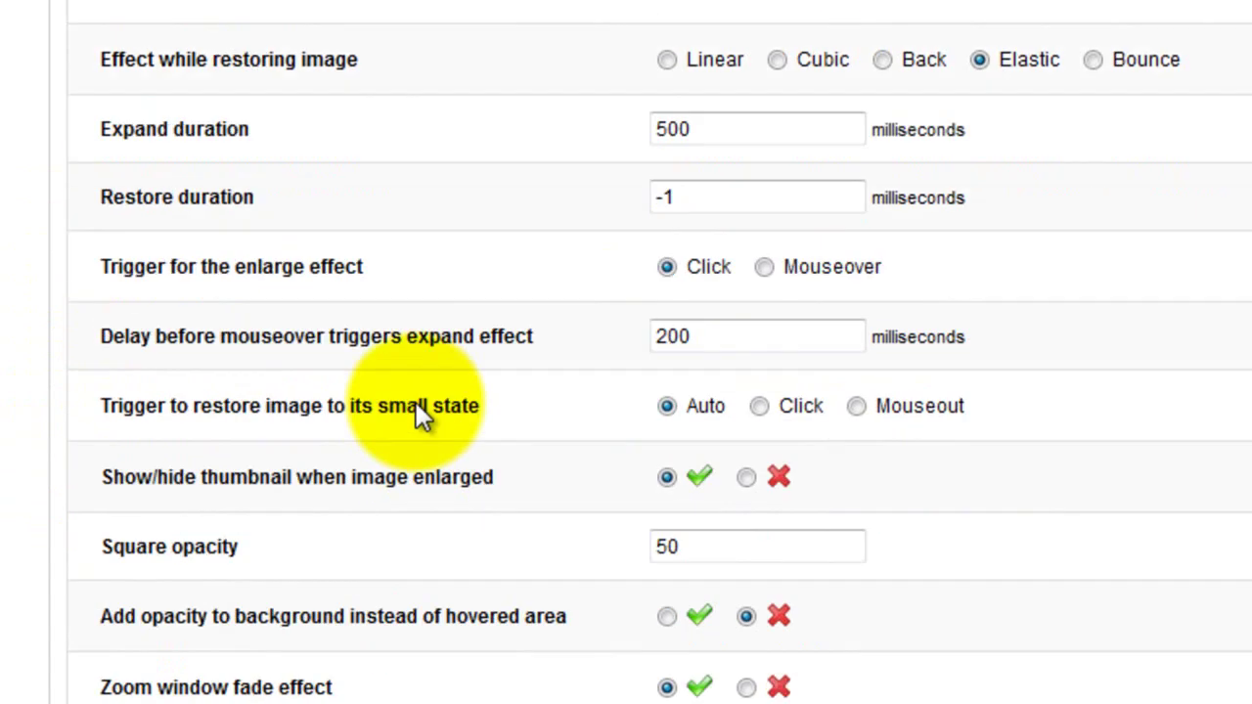
{"action": "scroll", "coordinate": [416, 406], "scroll_direction": "down", "scroll_amount": 15}
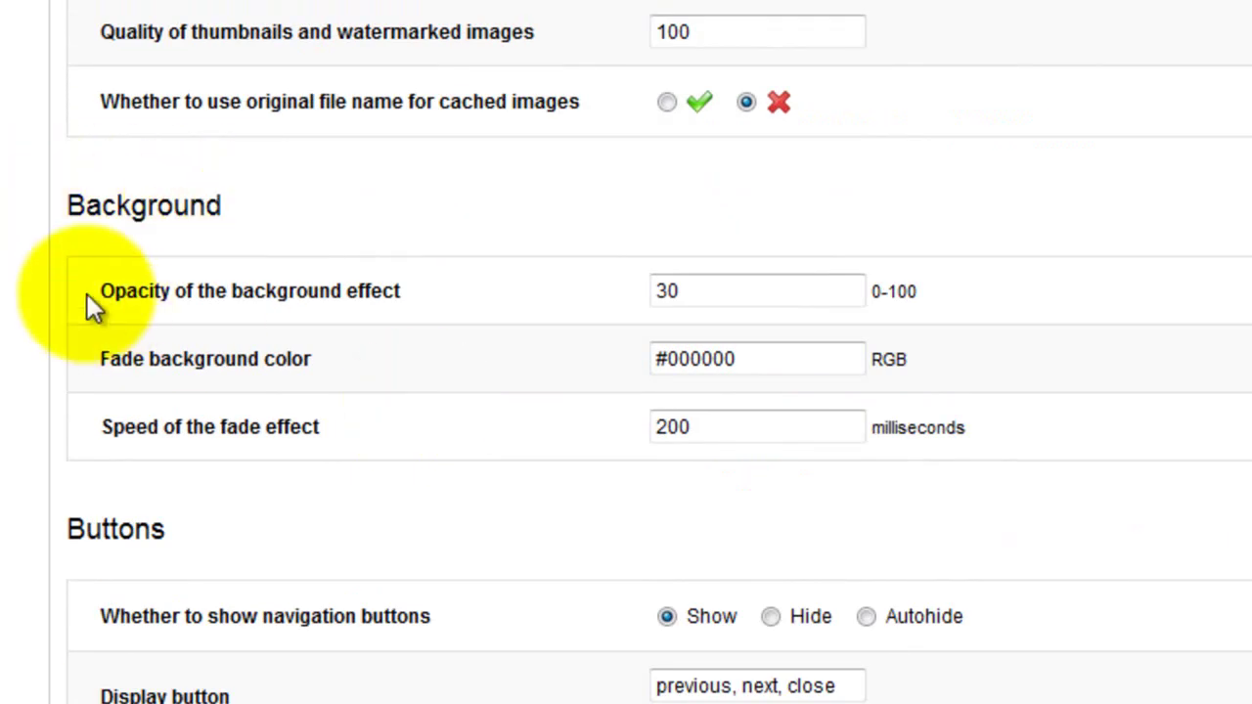
{"action": "left_click", "coordinate": [579, 290]}
{"action": "type", "text": "60"}
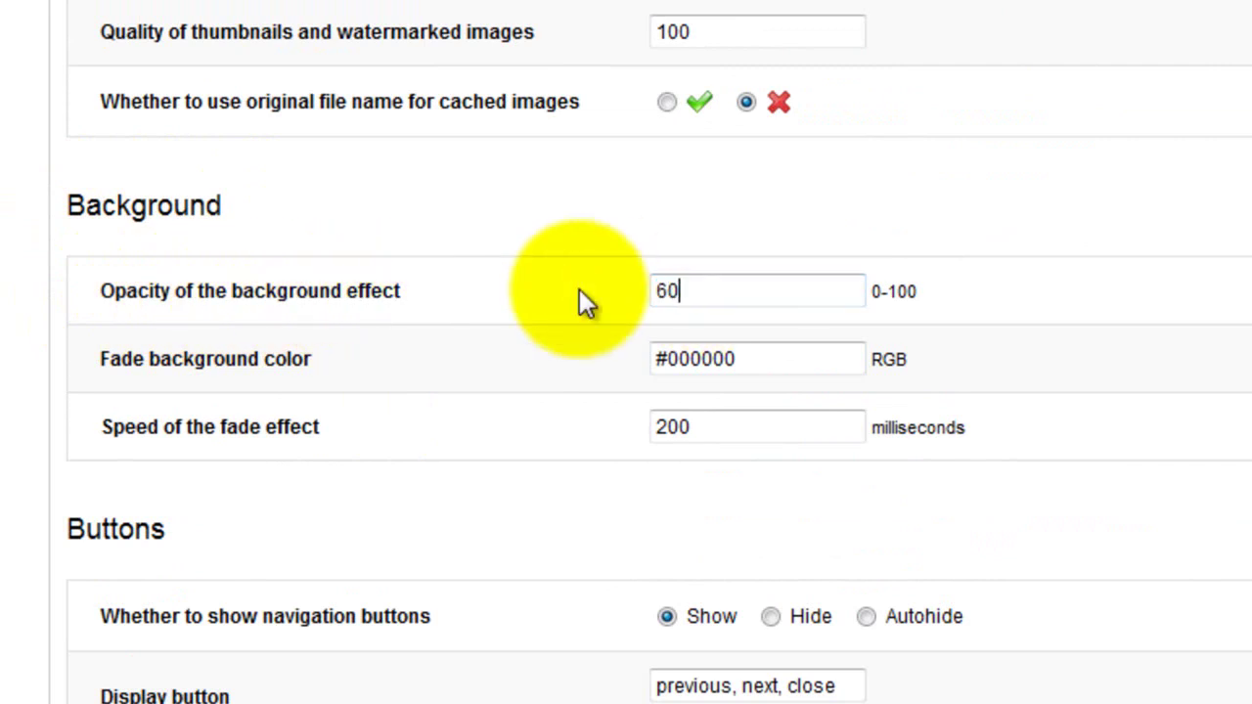
{"action": "left_click_drag", "start_coordinate": [668, 359], "coordinate": [812, 357]}
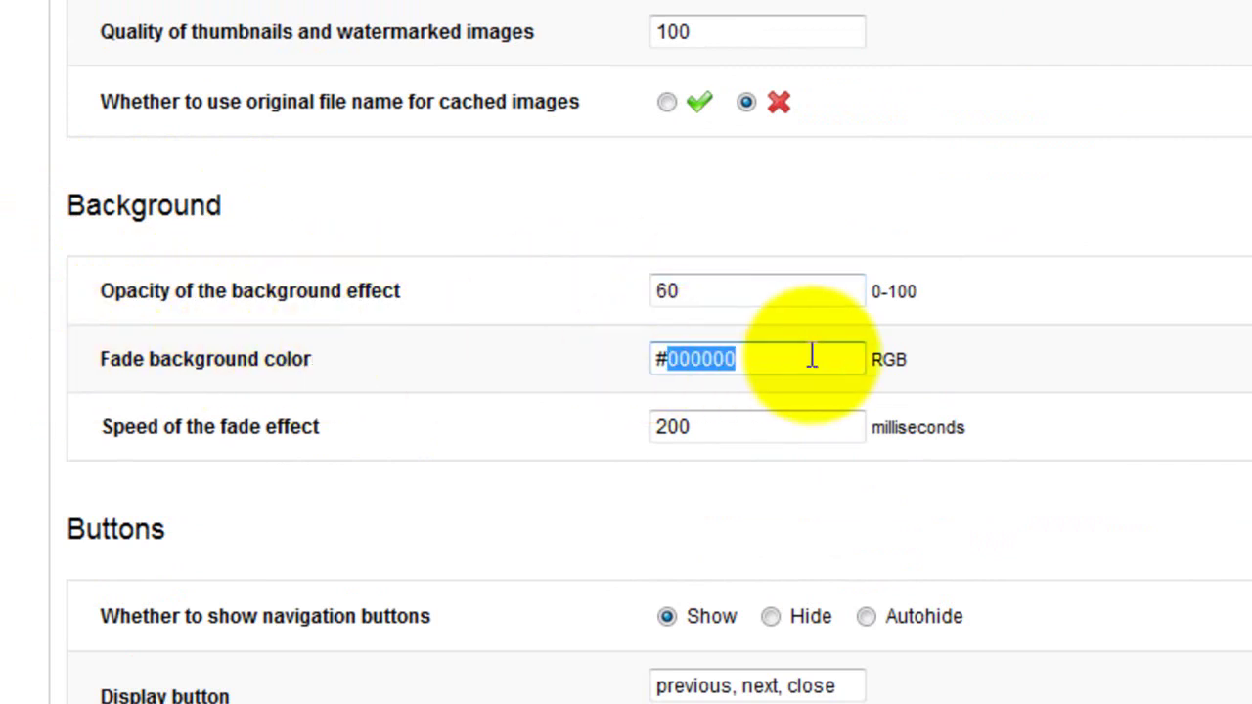
Enter fc0505 as the fade background colour and look over the hint text and opacity fields
{"action": "type", "text": "fc0505"}
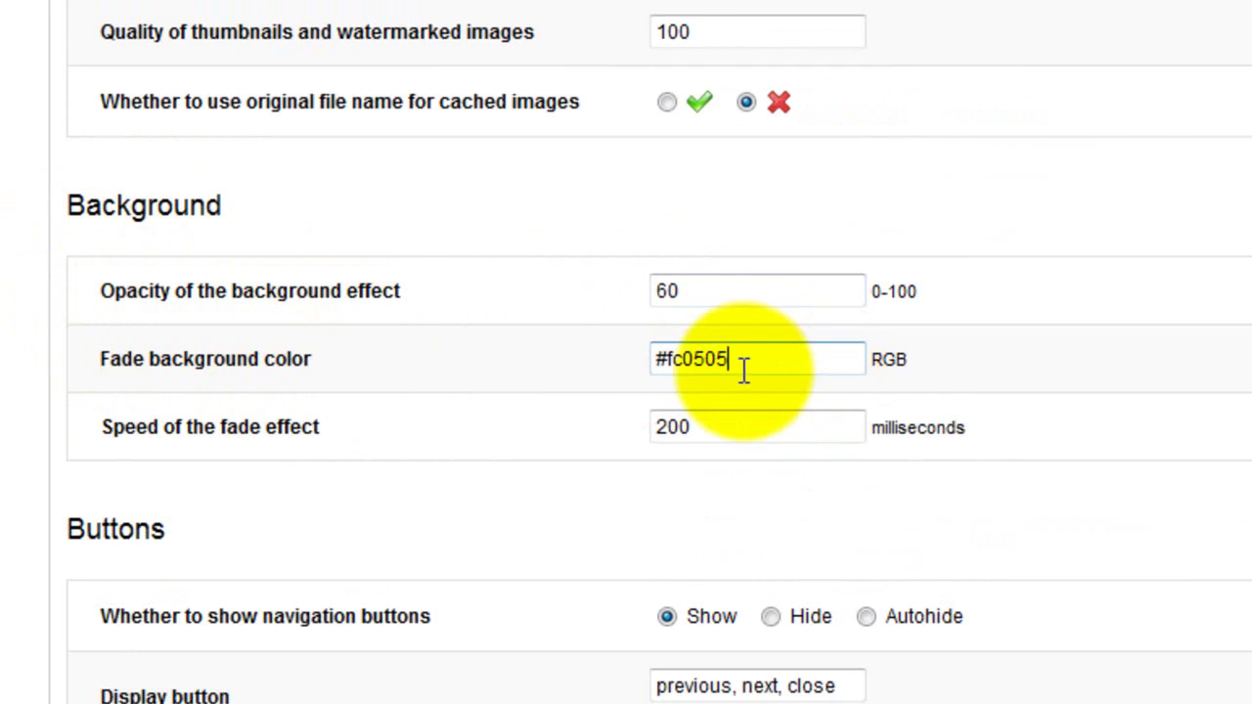
{"action": "scroll", "coordinate": [389, 492], "scroll_direction": "down", "scroll_amount": 13}
{"action": "scroll", "coordinate": [388, 488], "scroll_direction": "down", "scroll_amount": 12}
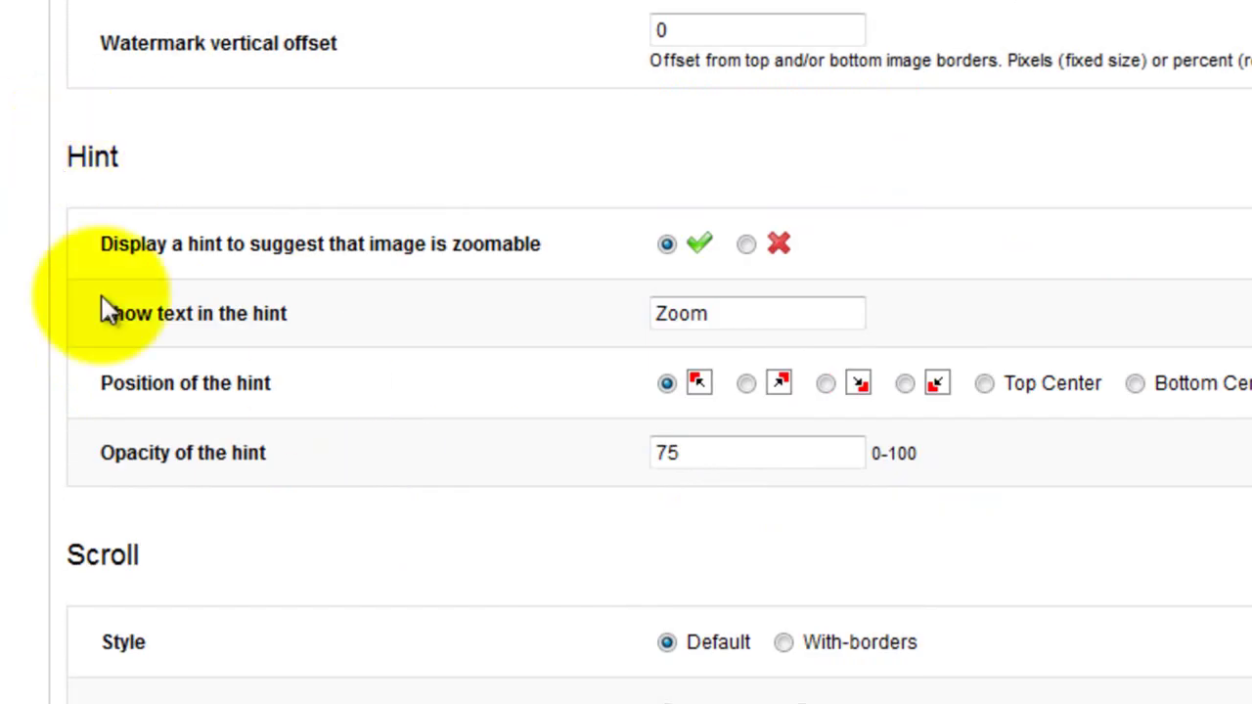
{"action": "left_click_drag", "start_coordinate": [724, 309], "coordinate": [636, 315]}
{"action": "left_click", "coordinate": [87, 392]}
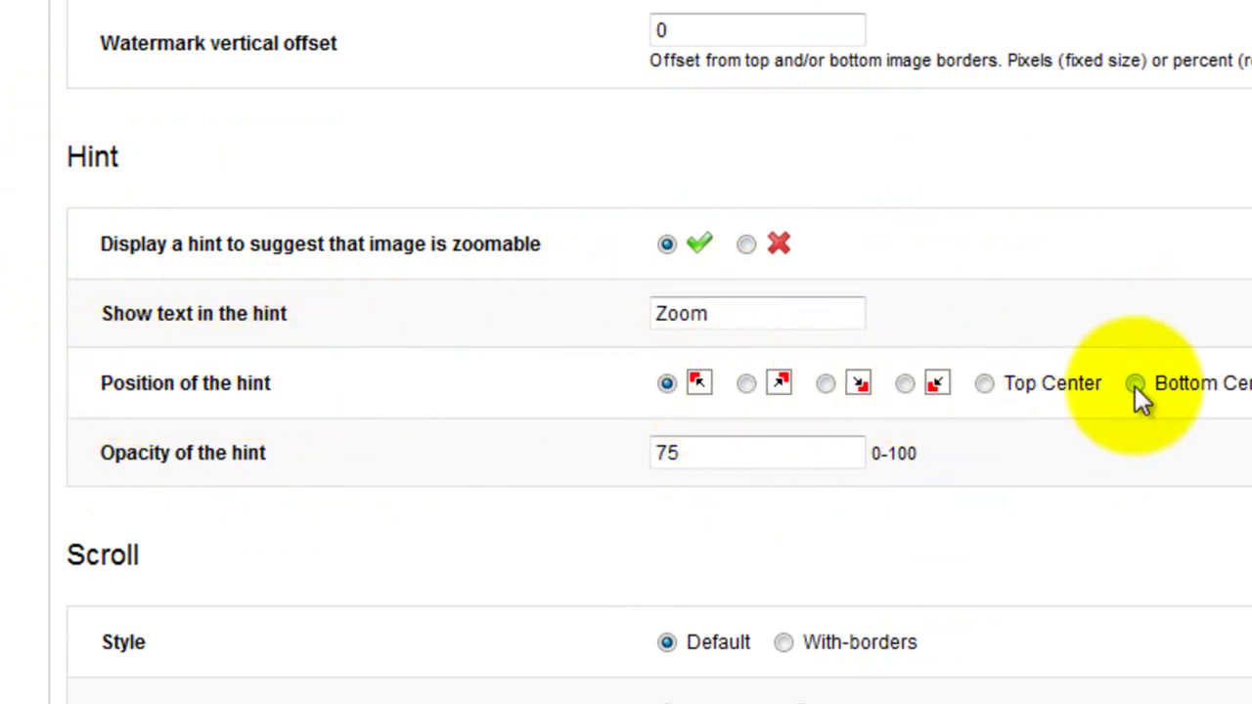
{"action": "left_click_drag", "start_coordinate": [679, 452], "coordinate": [600, 455]}
{"action": "left_click", "coordinate": [599, 455]}
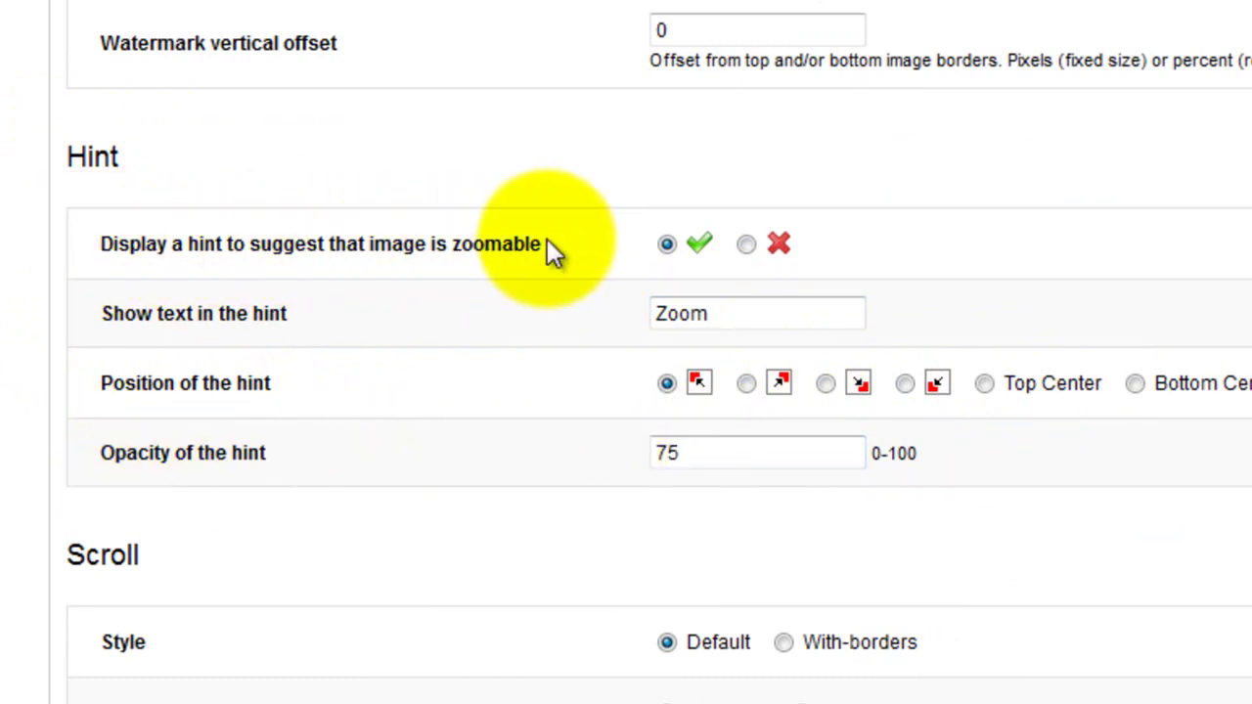
Turn off the hint suggesting the image is zoomable
{"action": "left_click", "coordinate": [745, 245]}
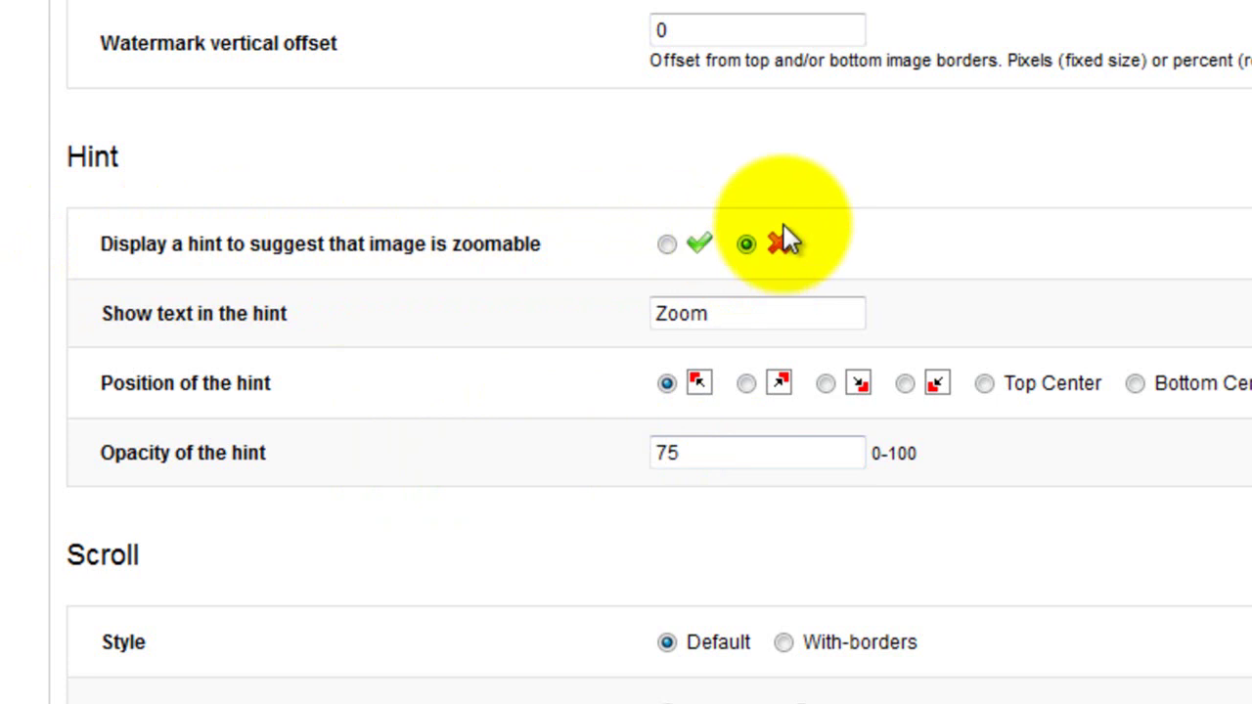
{"action": "scroll", "coordinate": [1132, 171], "scroll_direction": "up", "scroll_amount": 15}
{"action": "scroll", "coordinate": [1190, 136], "scroll_direction": "up", "scroll_amount": 10}
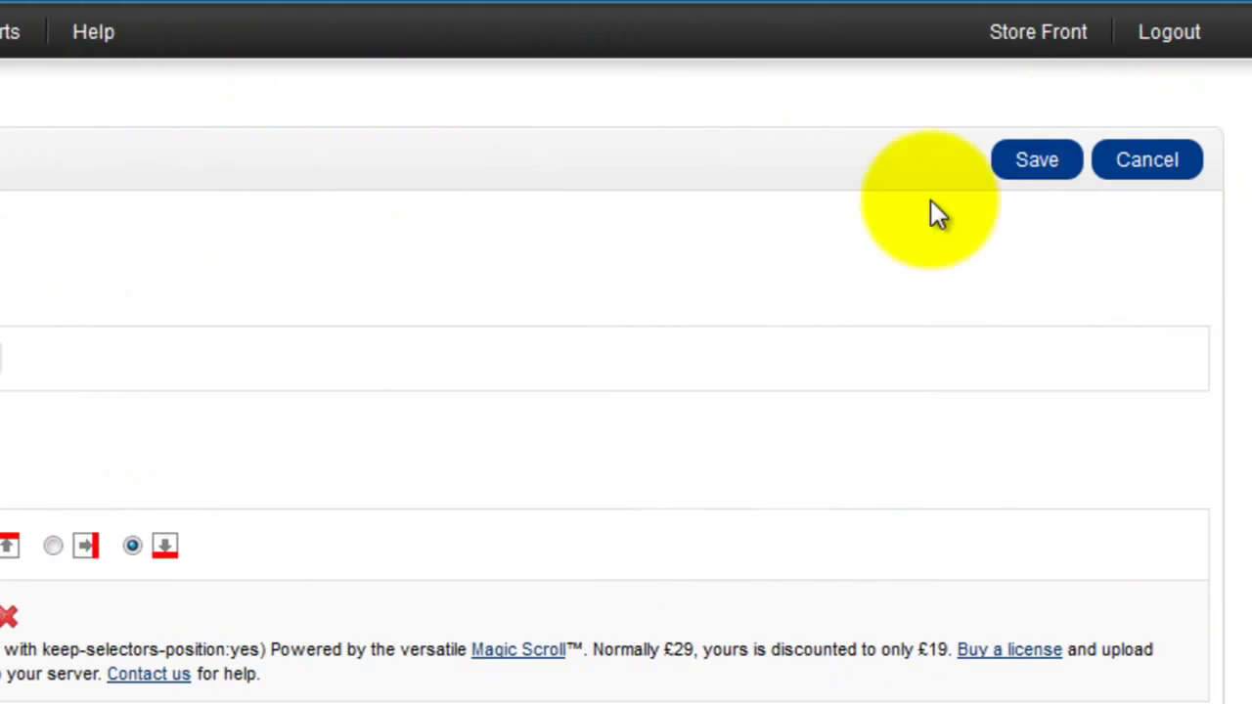
Save the Magic Zoom Plus settings and reload the Canon EOS 5D product page
{"action": "left_click", "coordinate": [1060, 192]}
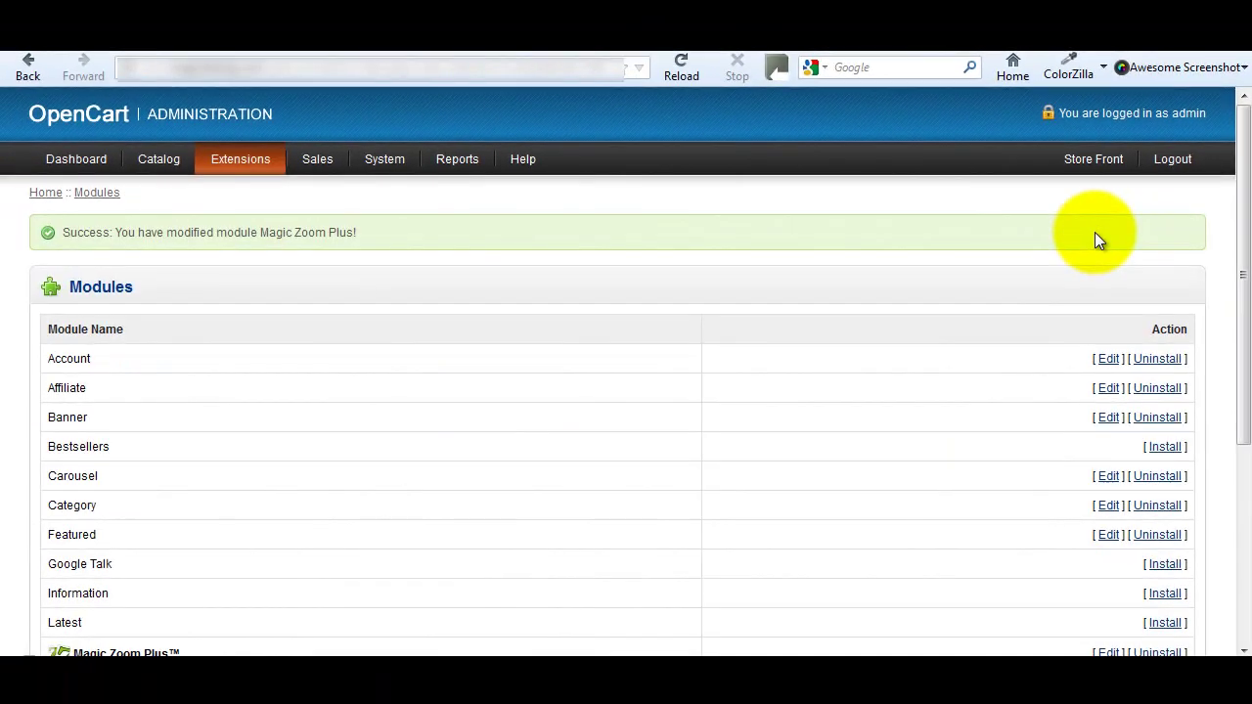
{"action": "left_click", "coordinate": [405, 12]}
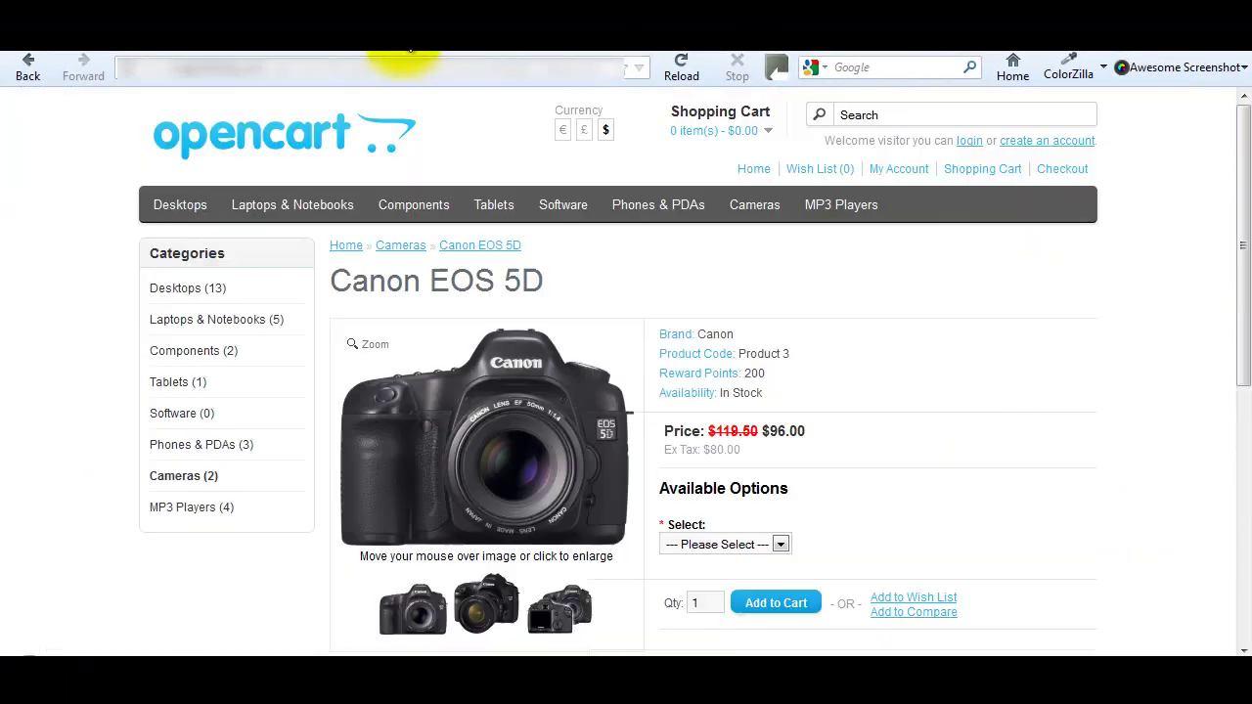
{"action": "left_click", "coordinate": [682, 71]}
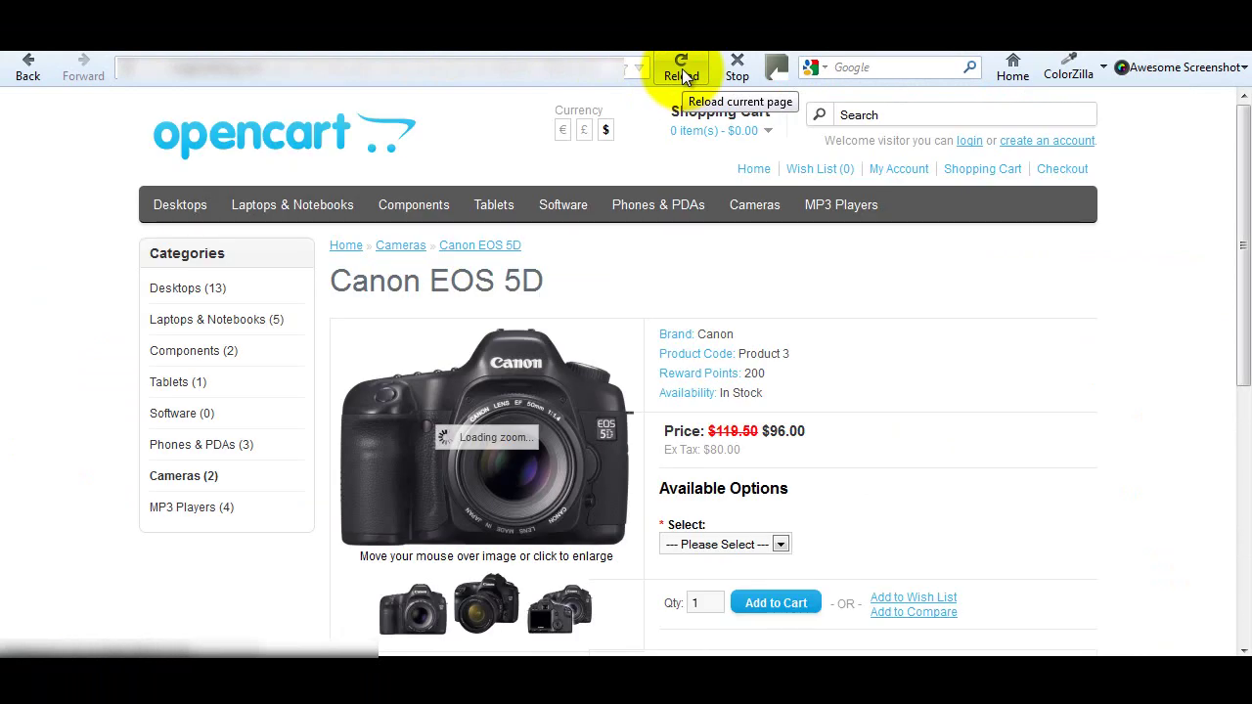
Enlarge the product image repeatedly to check the new red background
{"action": "mouse_move", "coordinate": [533, 384]}
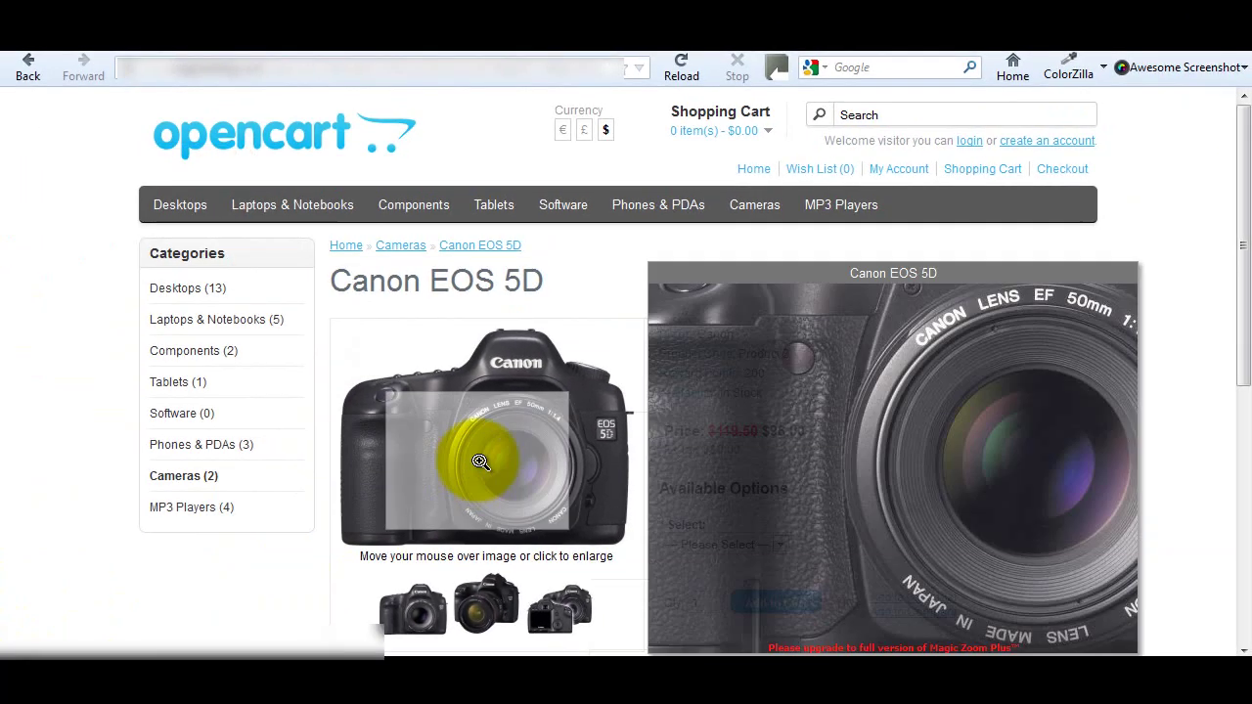
{"action": "left_click", "coordinate": [376, 469]}
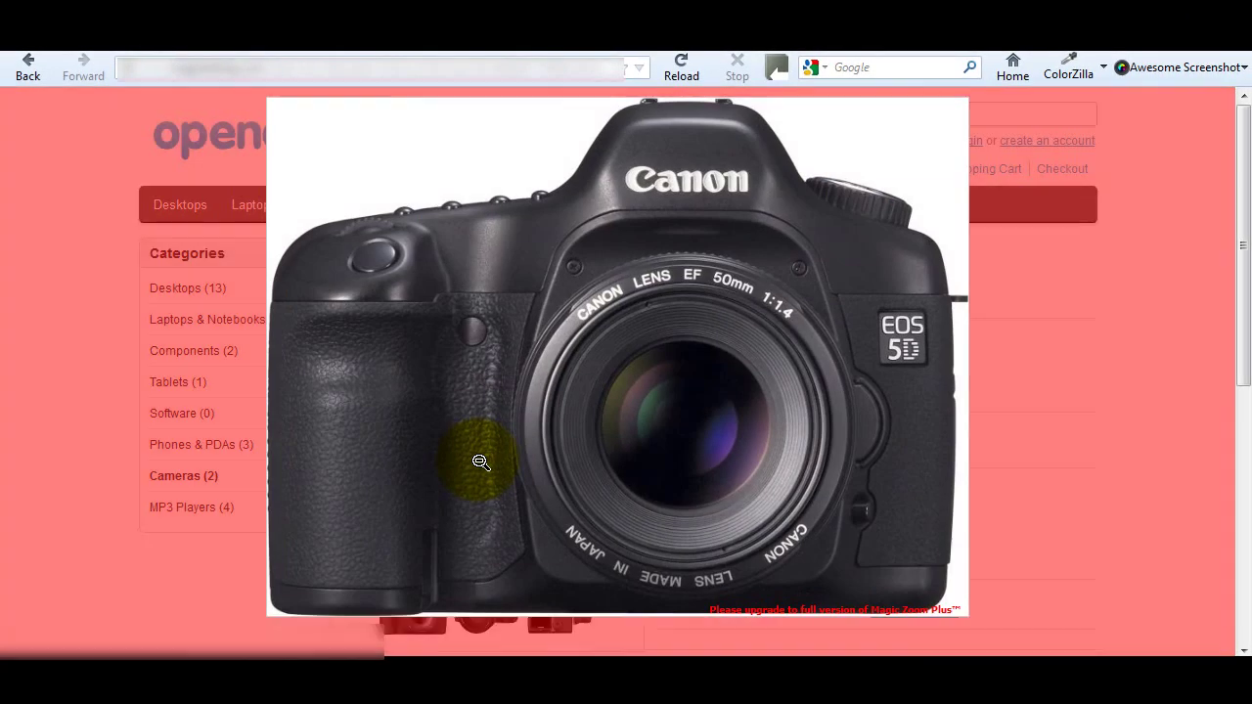
{"action": "left_click", "coordinate": [480, 460]}
{"action": "left_click", "coordinate": [479, 456]}
{"action": "left_click", "coordinate": [472, 456]}
{"action": "left_click", "coordinate": [468, 457]}
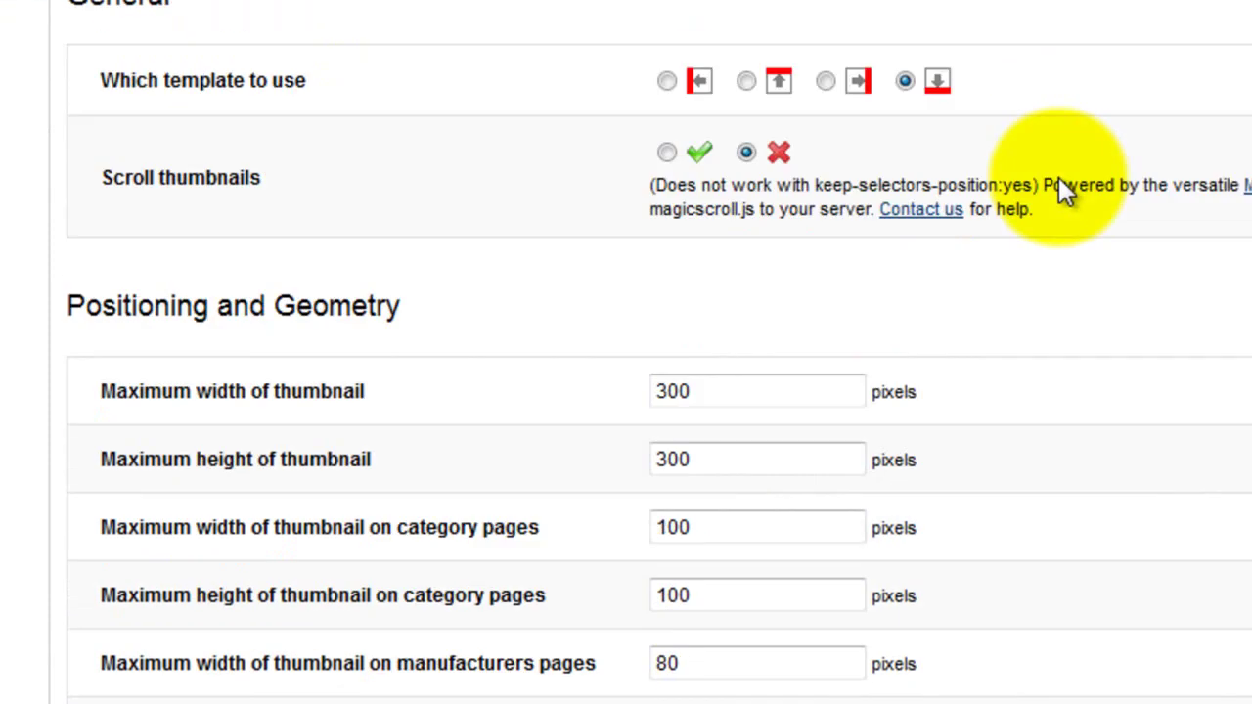
{"action": "scroll", "coordinate": [1064, 191], "scroll_direction": "down", "scroll_amount": 15}
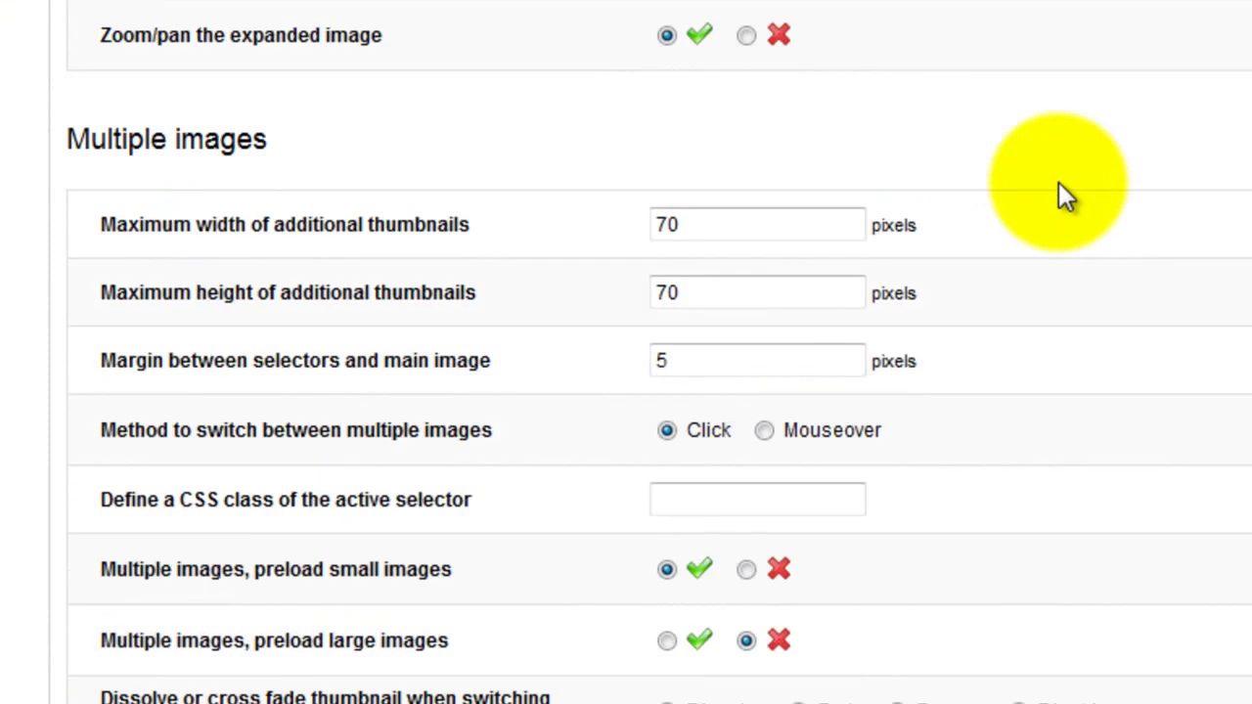
{"action": "scroll", "coordinate": [1047, 313], "scroll_direction": "down", "scroll_amount": 15}
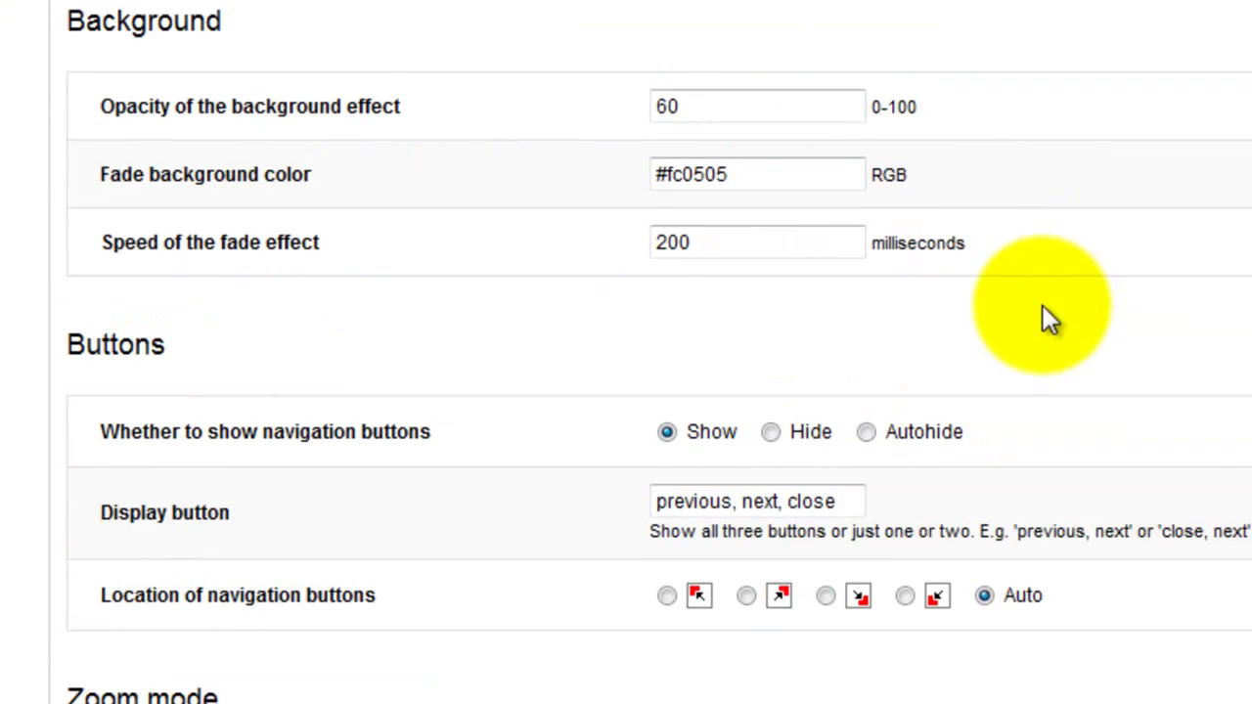
{"action": "scroll", "coordinate": [1043, 317], "scroll_direction": "down", "scroll_amount": 5}
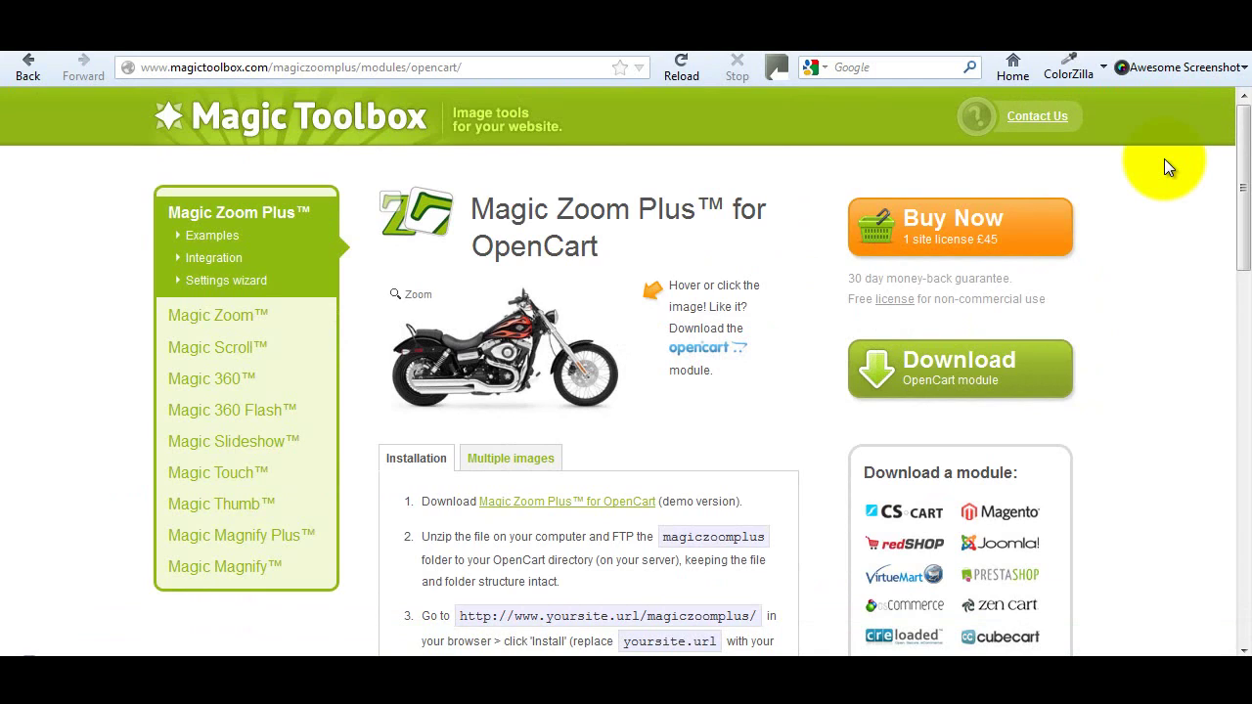
Go to the Magic Toolbox Contact Us page from the top-right link
{"action": "left_click", "coordinate": [1037, 117]}
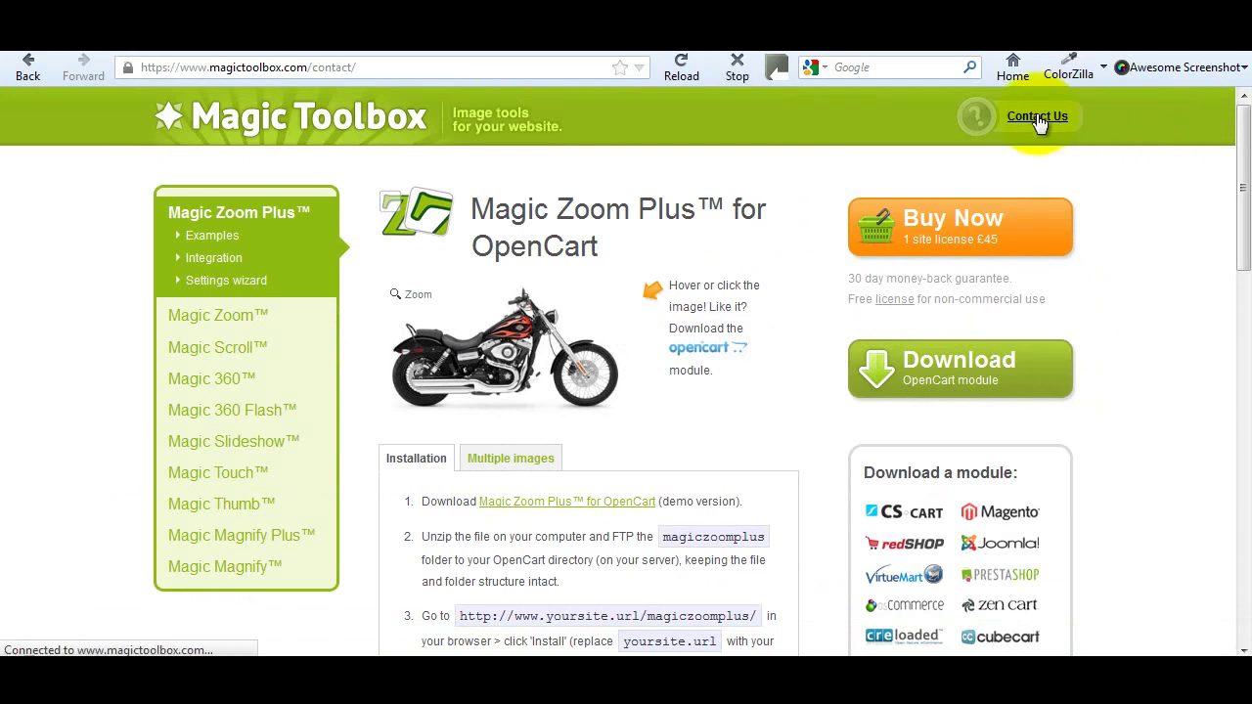